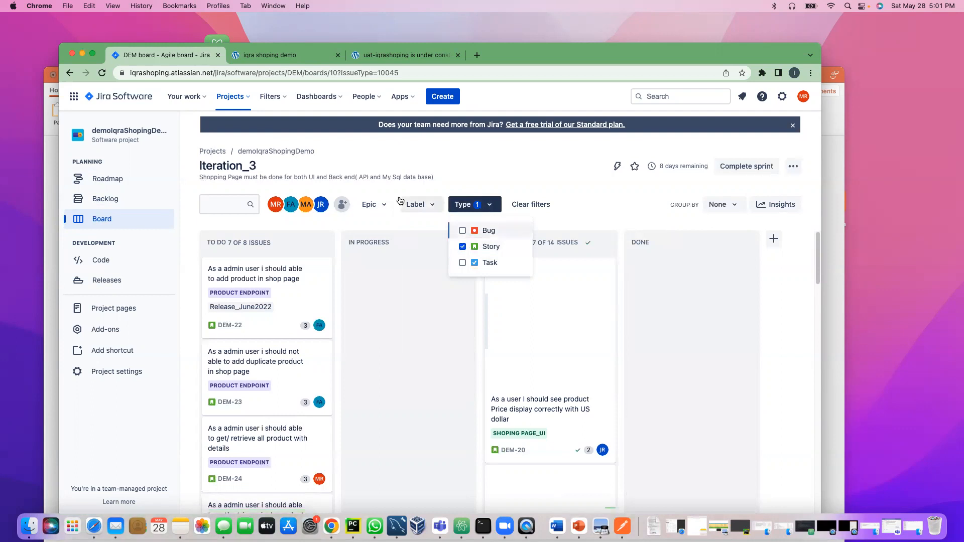
# Step: Filter the Iteration_3 board to the Shoping page_UI epic and scroll through its Ready for testing cards
pyautogui.click(373, 204)
pyautogui.click(369, 246)
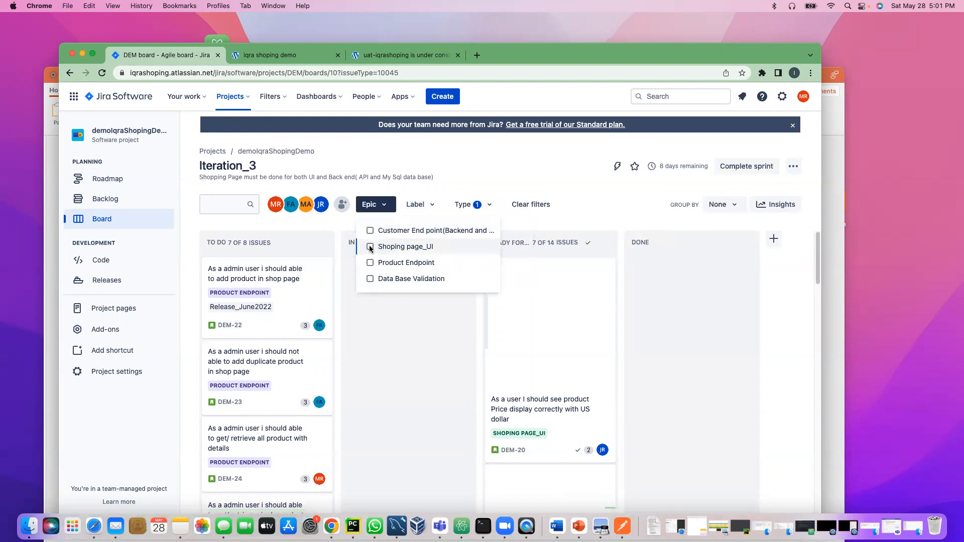
pyautogui.click(388, 338)
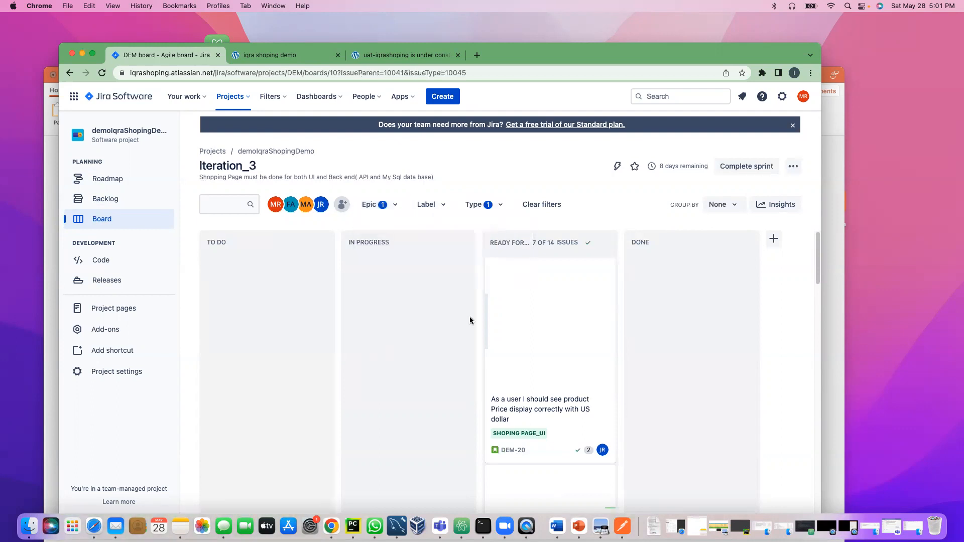
pyautogui.scroll(-5, 555, 374)
pyautogui.scroll(3, 556, 376)
pyautogui.scroll(-10, 516, 372)
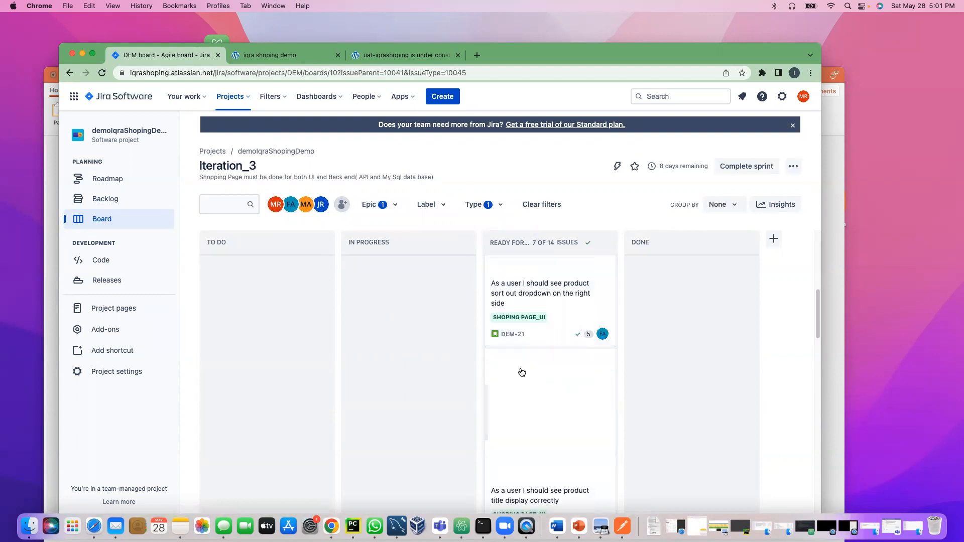
pyautogui.scroll(8, 532, 371)
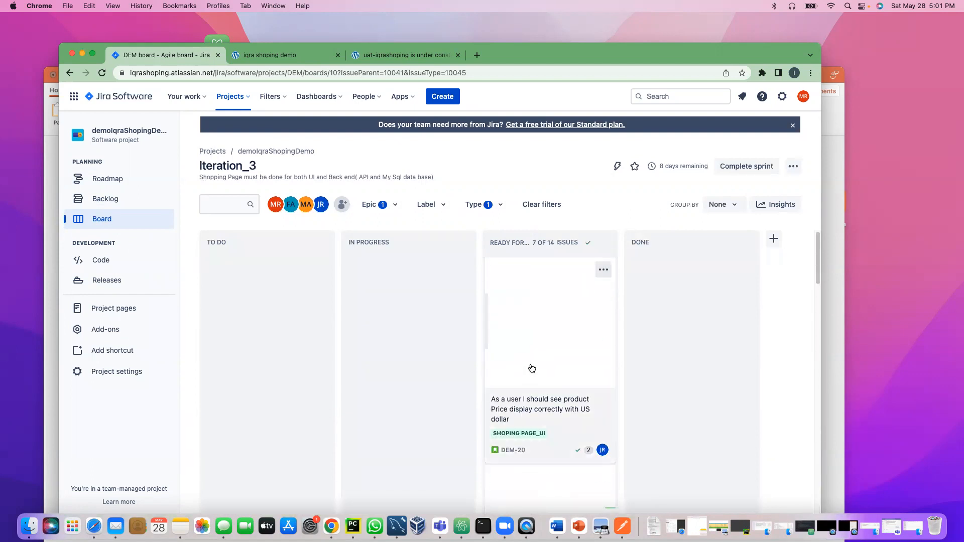
pyautogui.scroll(-5, 530, 366)
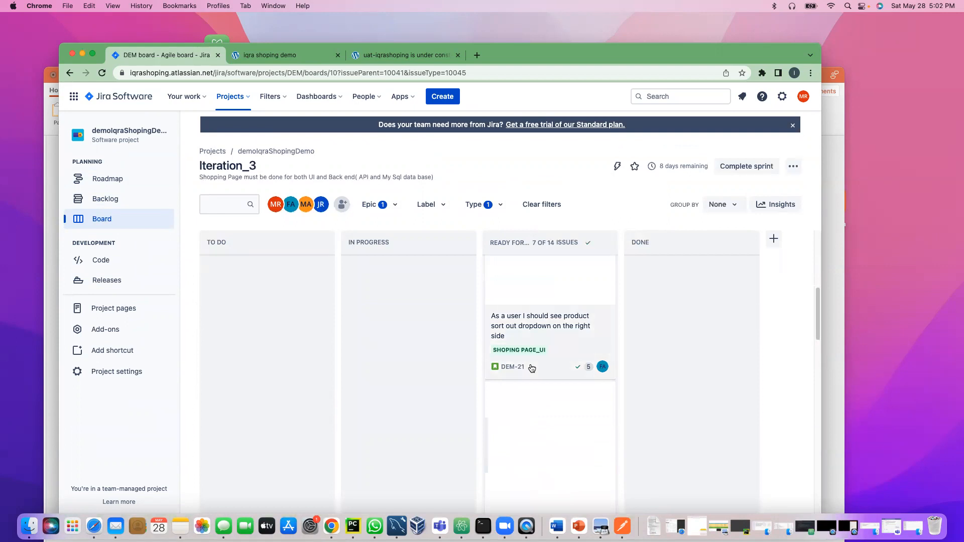
pyautogui.scroll(-5, 532, 368)
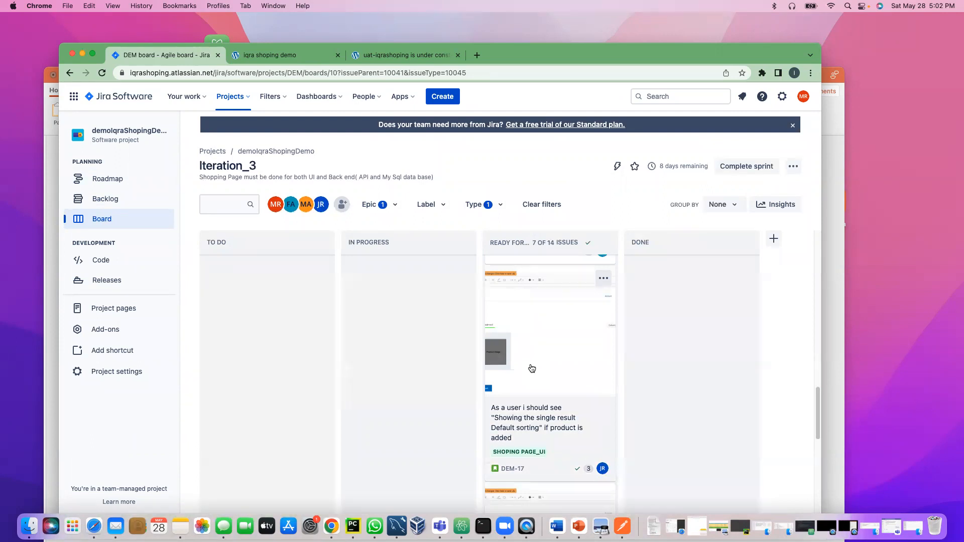
# Step: Open the project's TestRail add-on page, then switch to the iqra shoping demo login tab
pyautogui.click(113, 332)
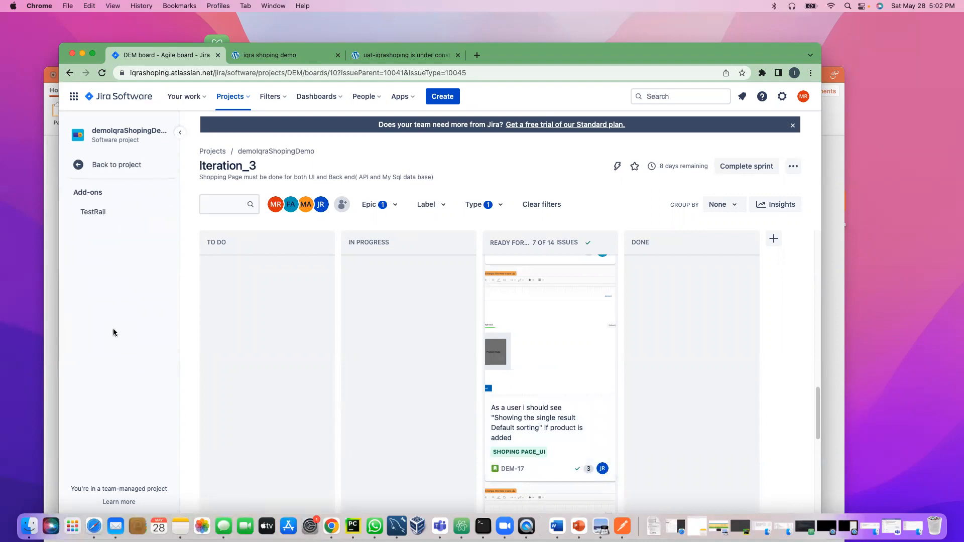
pyautogui.click(91, 213)
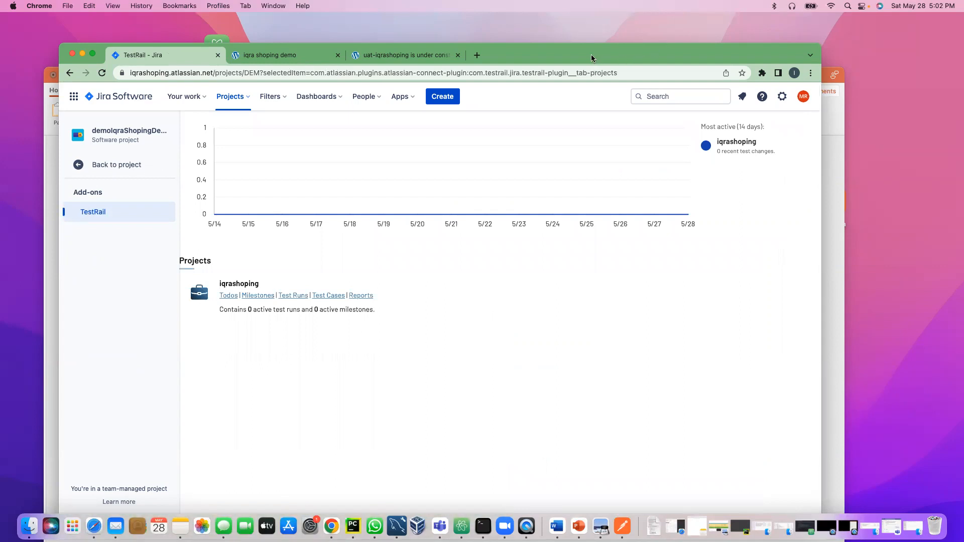
pyautogui.click(279, 52)
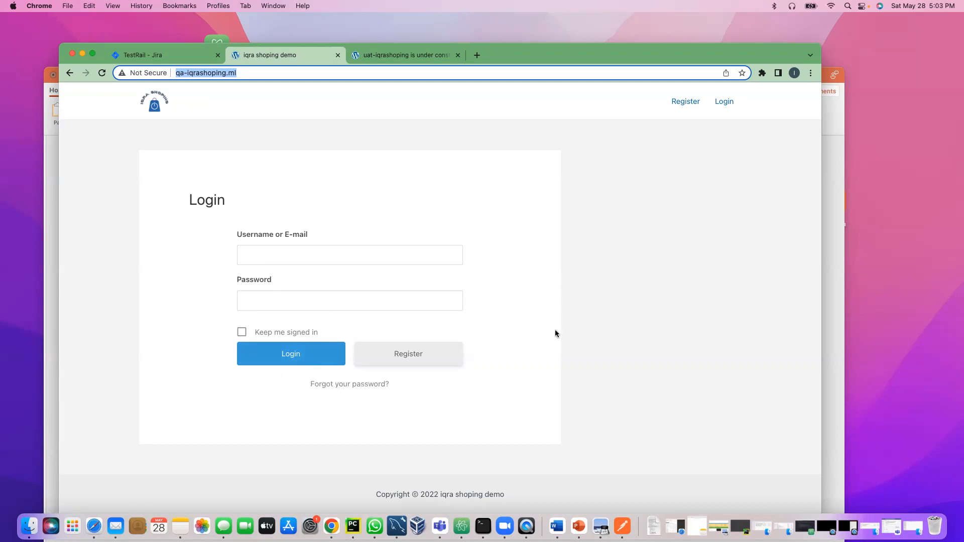
pyautogui.click(263, 306)
pyautogui.click(611, 290)
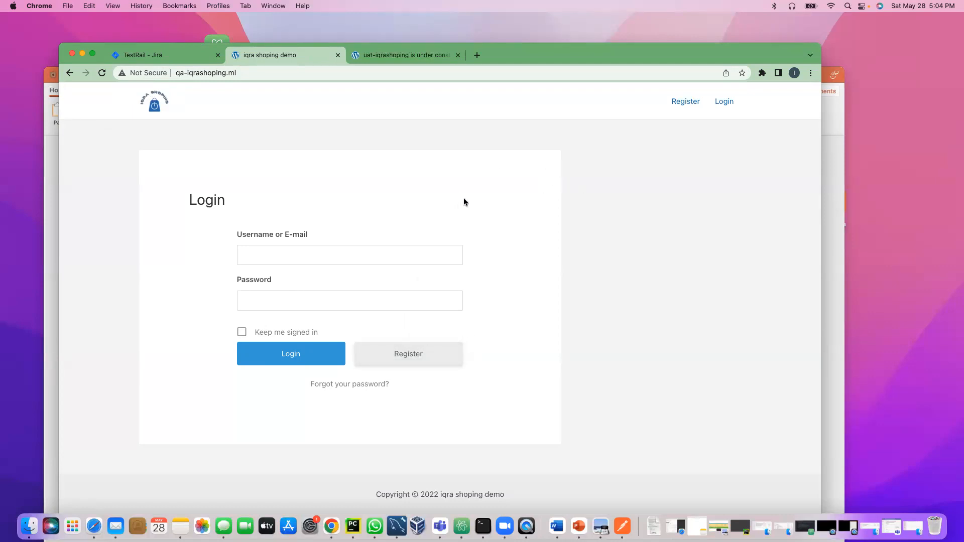
# Step: Compare the QA login page with the uat-iqrashoping under-construction page, ending on UAT
pyautogui.click(373, 56)
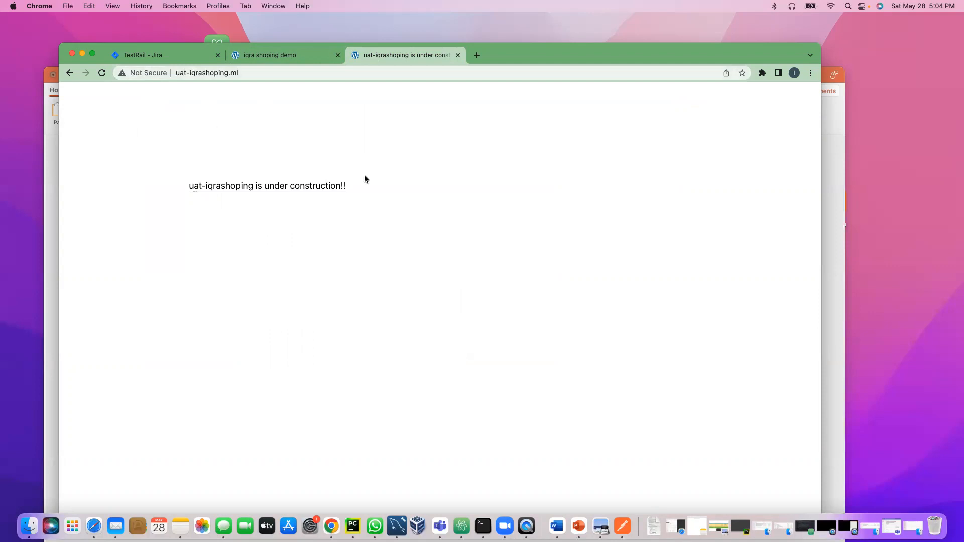
pyautogui.click(253, 55)
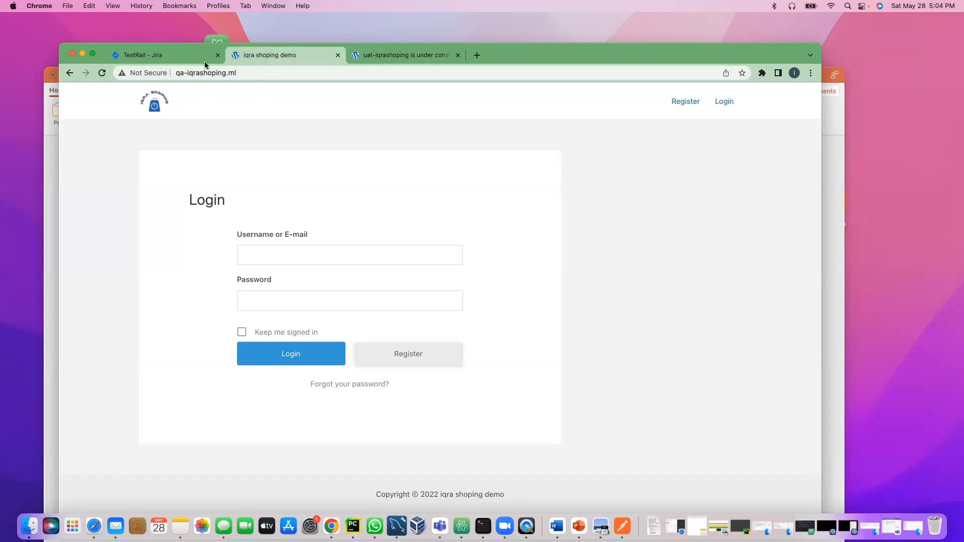
pyautogui.click(411, 57)
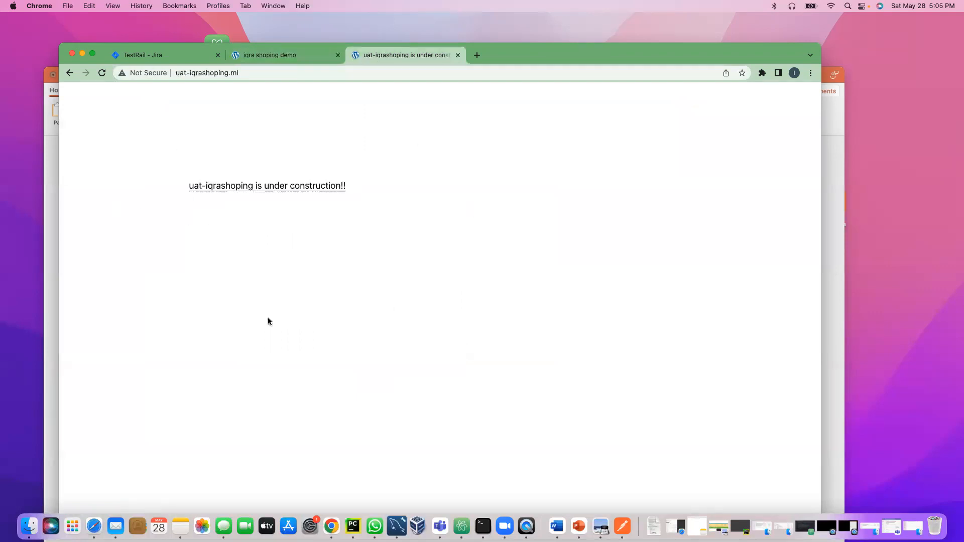
pyautogui.click(279, 58)
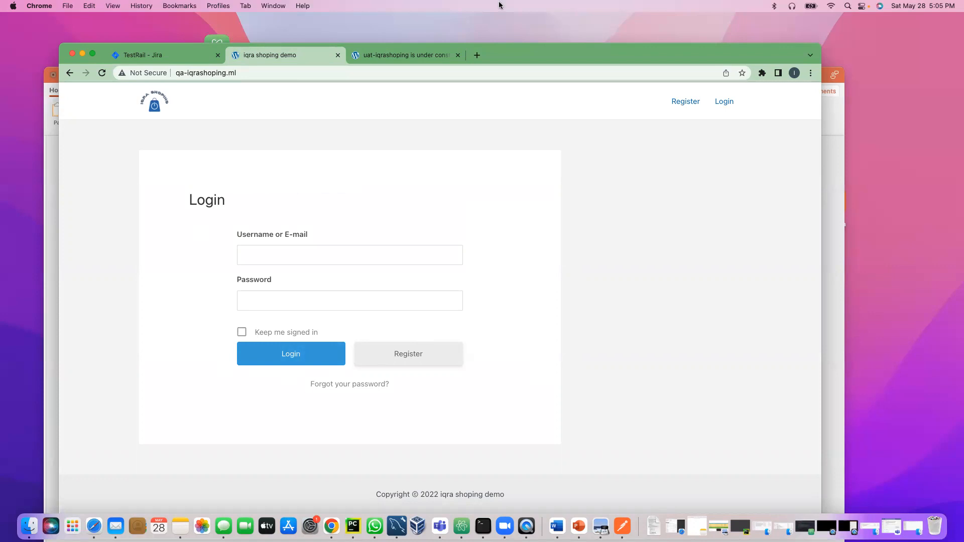
pyautogui.click(399, 55)
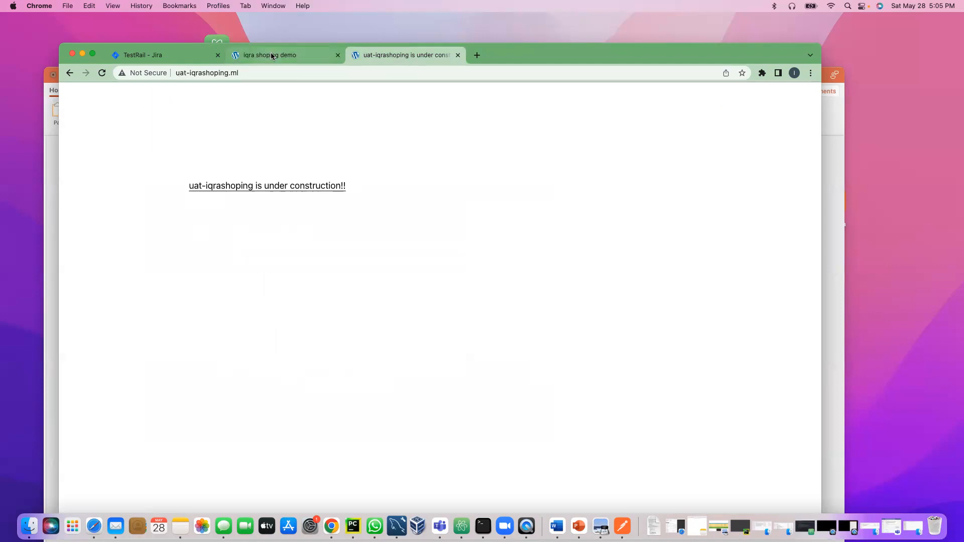
# Step: Move the uat-iqrashoping tab into its own window and copy its address
pyautogui.moveTo(376, 58); pyautogui.dragTo(697, 43)
pyautogui.moveTo(275, 42); pyautogui.dragTo(492, 66)
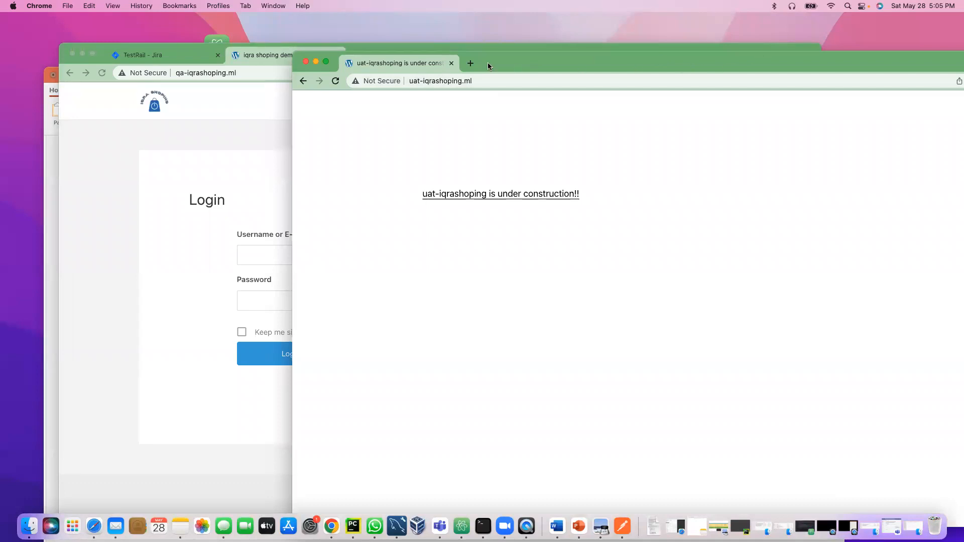
pyautogui.click(466, 81)
pyautogui.press('super+c')
pyautogui.rightClick(465, 80)
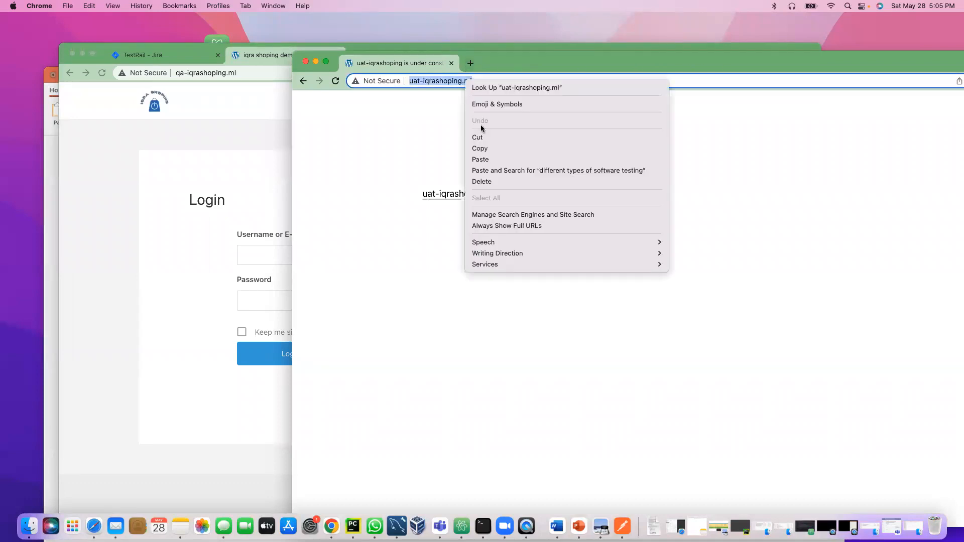
pyautogui.click(470, 62)
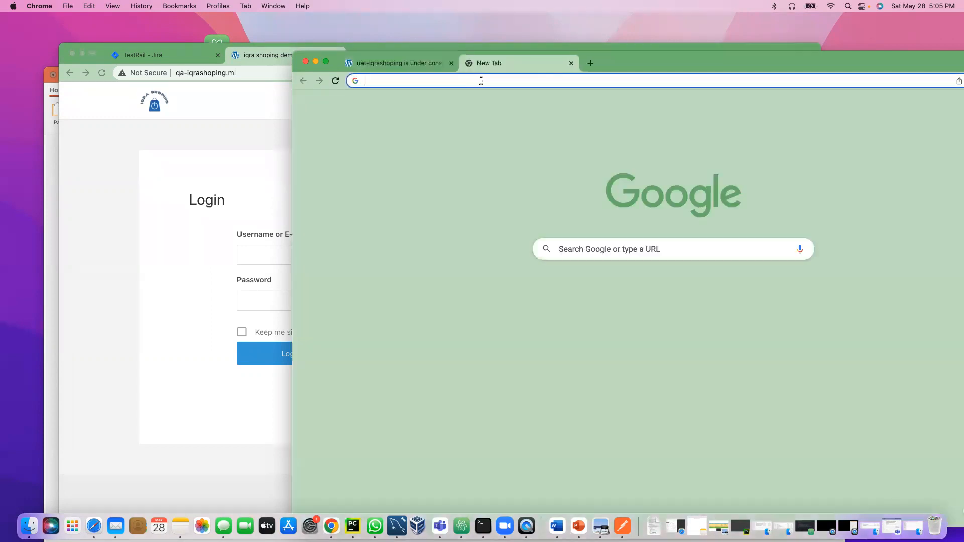
# Step: Load iqrashoping.ml without the uat- prefix and select the unreachable address
pyautogui.press('super+v')
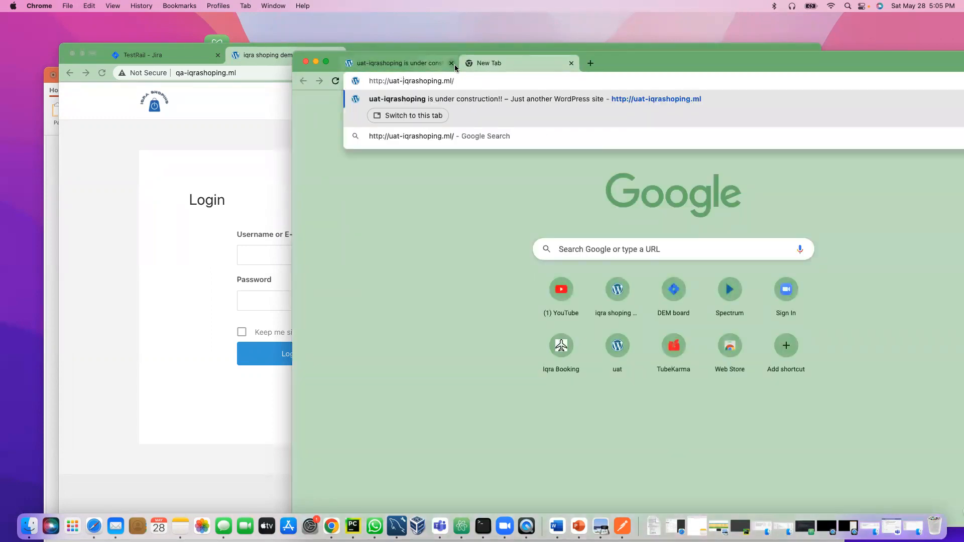
pyautogui.press('BackSpace')
pyautogui.press('BackSpace')
pyautogui.press('BackSpace')
pyautogui.press('BackSpace')
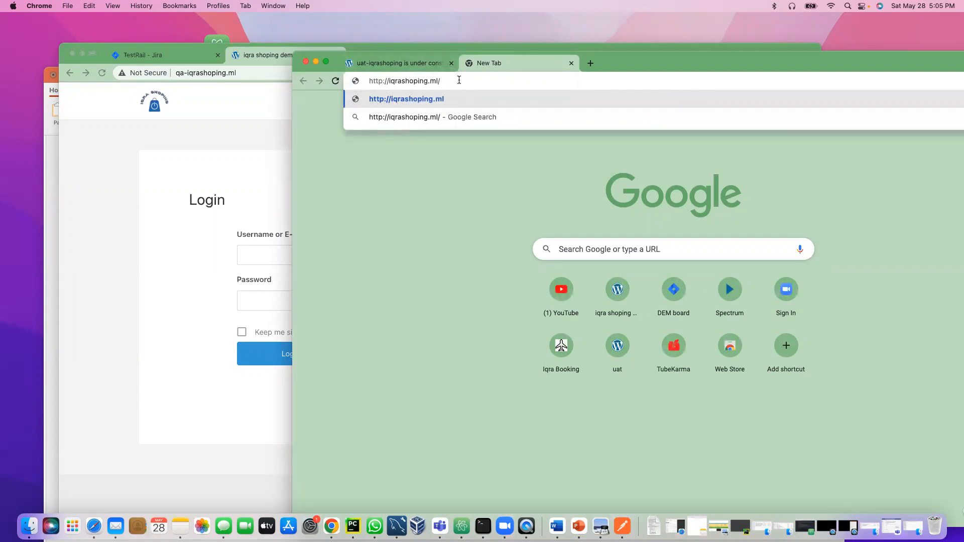
pyautogui.press('Return')
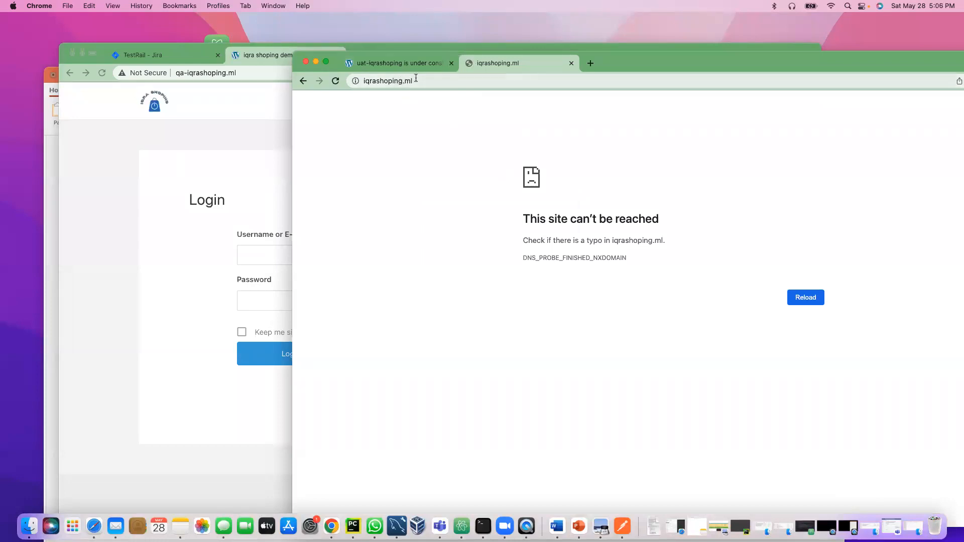
pyautogui.click(443, 81)
pyautogui.click(442, 81)
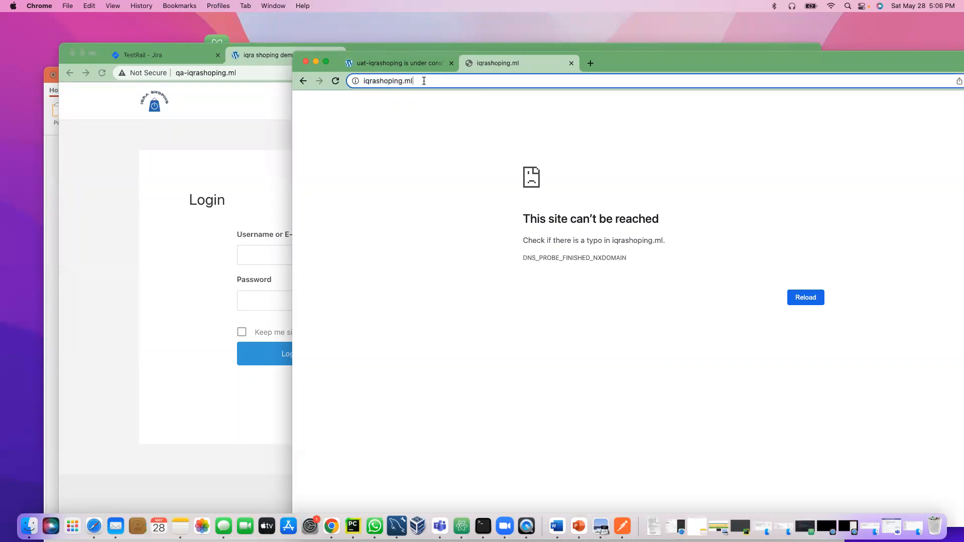
pyautogui.moveTo(424, 81); pyautogui.dragTo(336, 81)
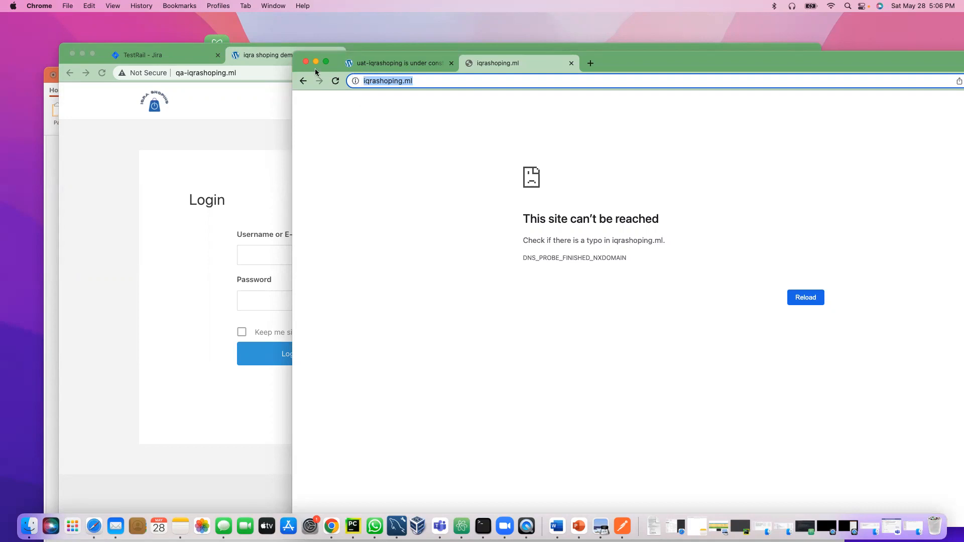
# Step: Raise the second Chrome window and show its uat-iqrashoping under-construction tab
pyautogui.click(211, 88)
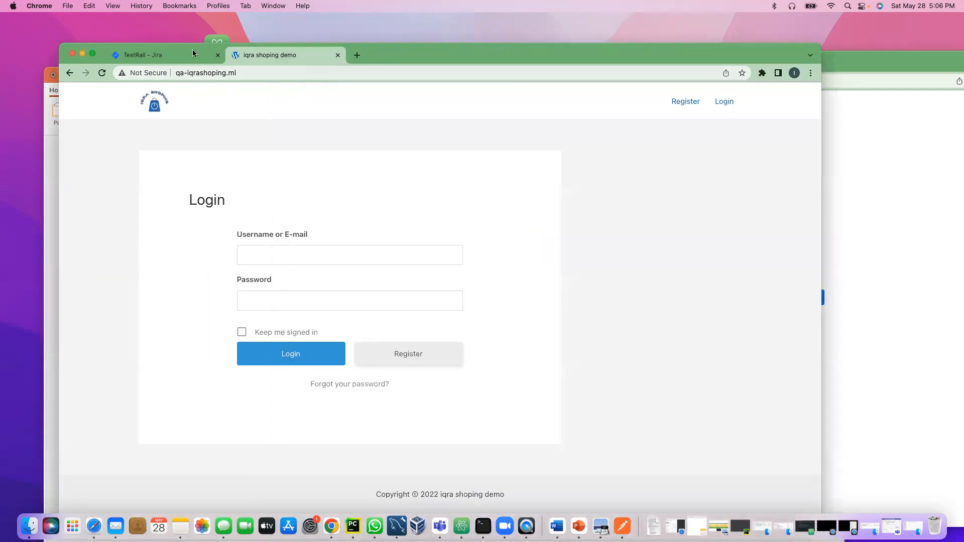
pyautogui.click(870, 142)
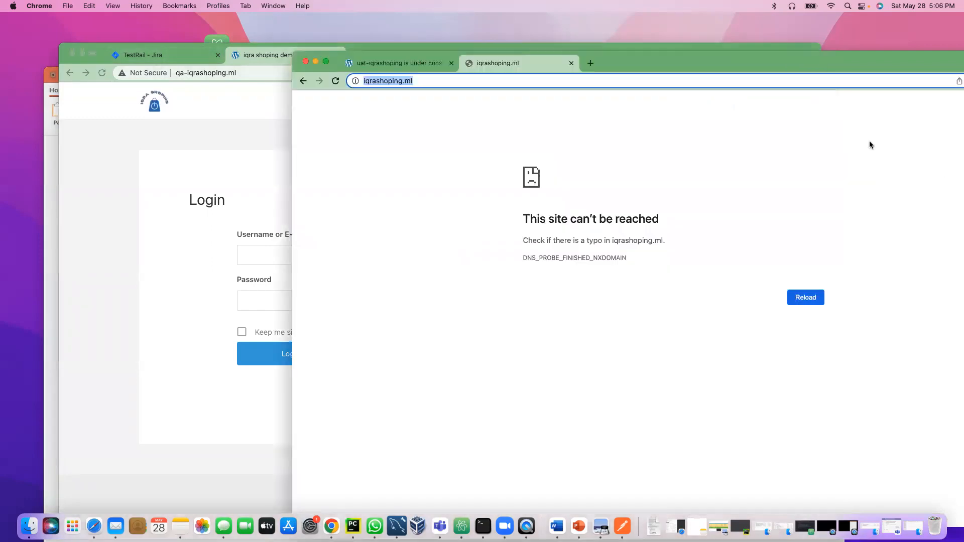
pyautogui.moveTo(646, 55); pyautogui.dragTo(651, 25)
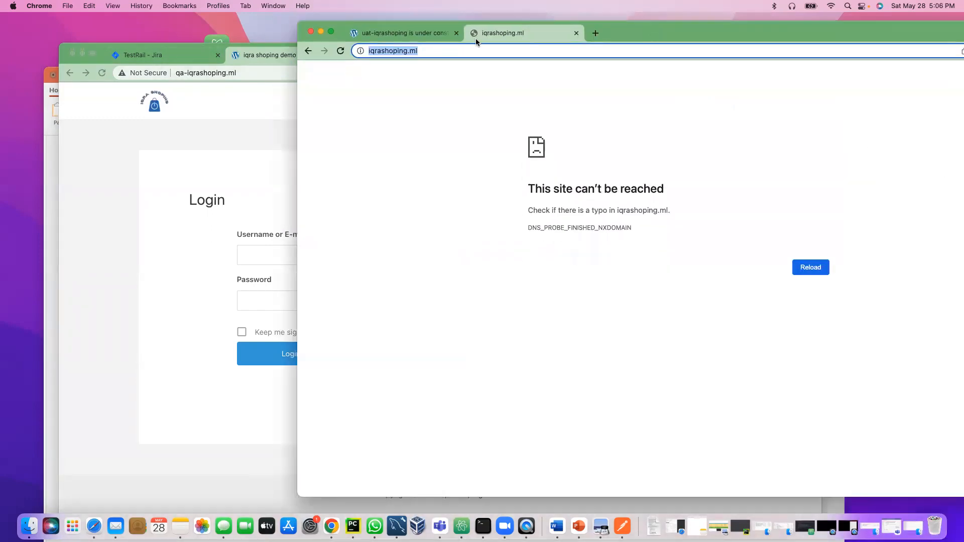
pyautogui.click(409, 31)
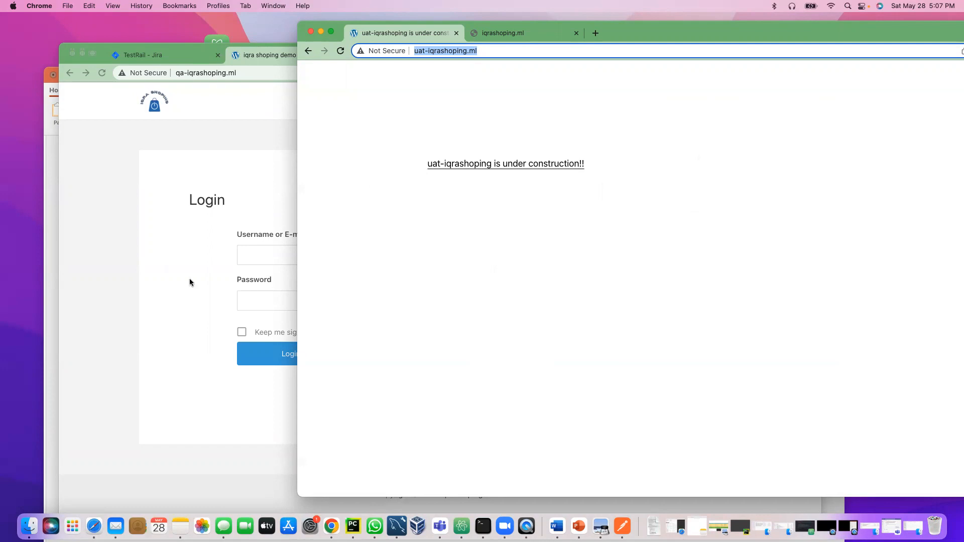
# Step: Submit a login on the QA shop with a bogus username and password
pyautogui.click(168, 286)
pyautogui.click(305, 254)
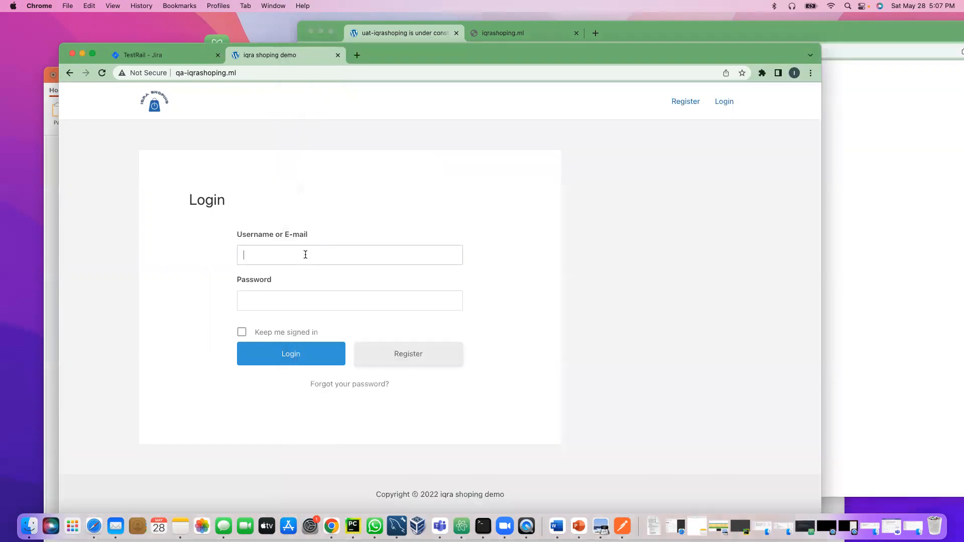
pyautogui.write('sdwdwqdwq')
pyautogui.click(258, 302)
pyautogui.write('sdwdwqdwq')
pyautogui.press('Return')
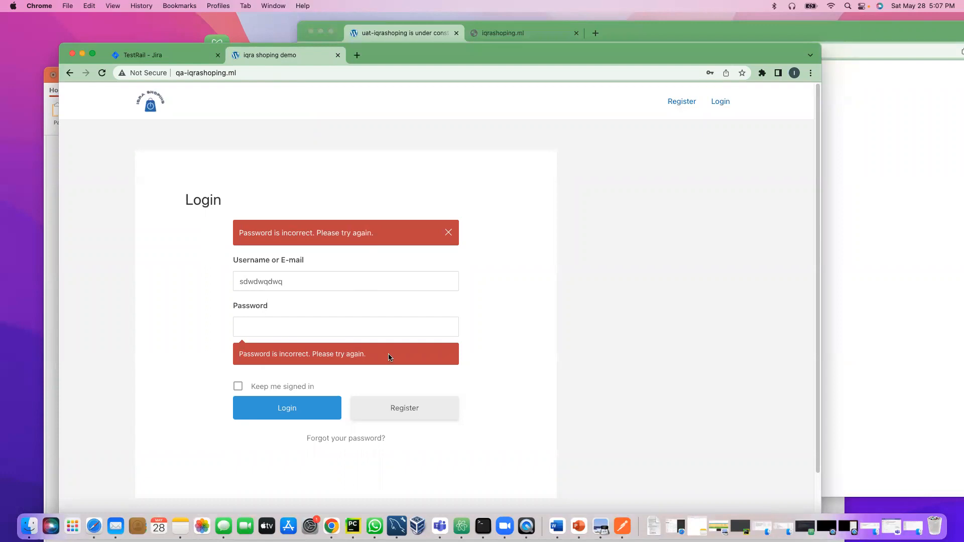
# Step: Select the 'Password is incorrect. Please try again.' error messages, then clear the selection
pyautogui.moveTo(390, 357); pyautogui.dragTo(219, 354)
pyautogui.moveTo(386, 235); pyautogui.dragTo(211, 235)
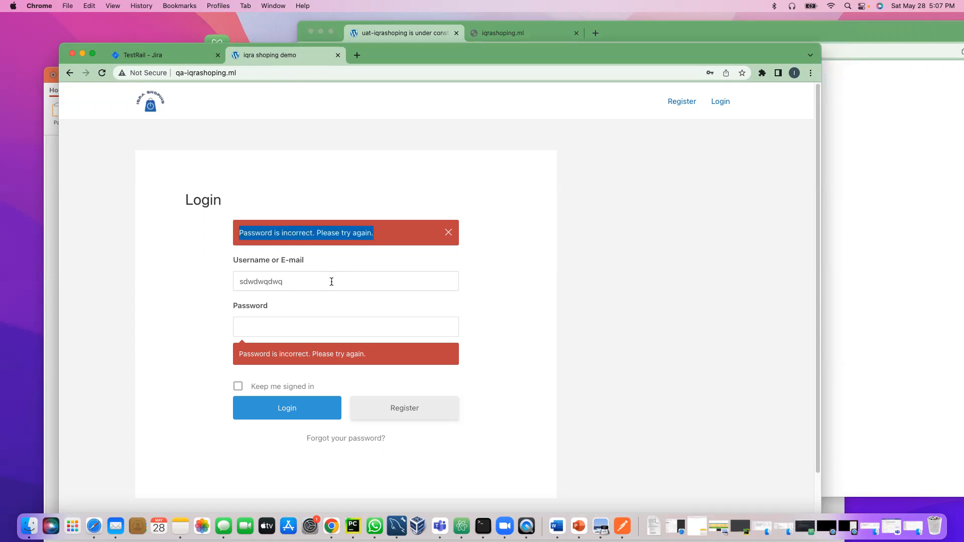
pyautogui.click(534, 293)
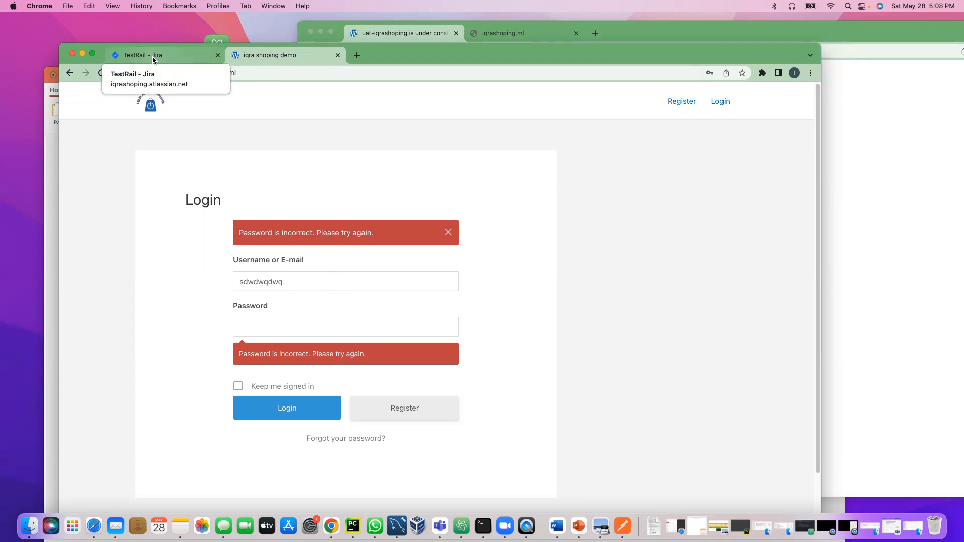
# Step: Return to the Iteration_3 board and filter it to Story issues in the Shoping page_UI epic
pyautogui.click(139, 57)
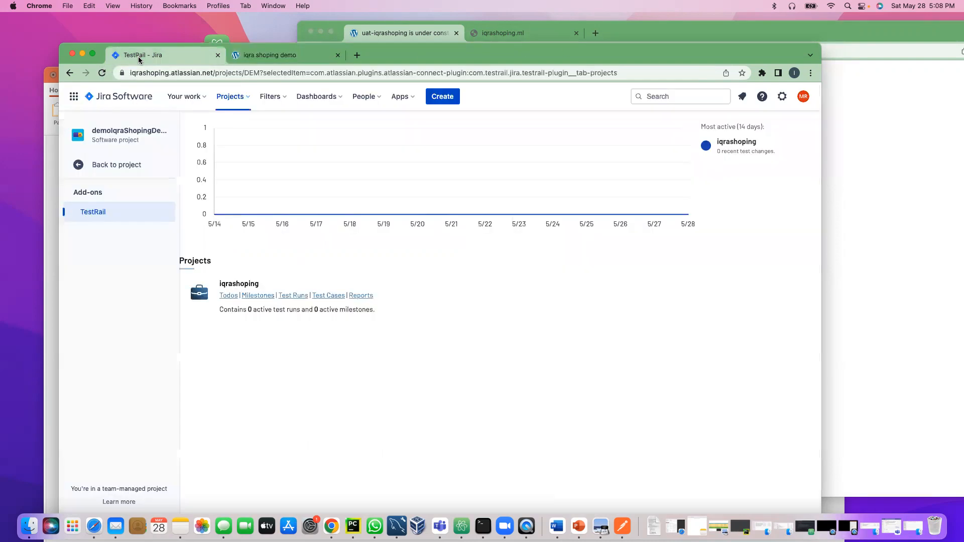
pyautogui.click(122, 168)
pyautogui.click(103, 219)
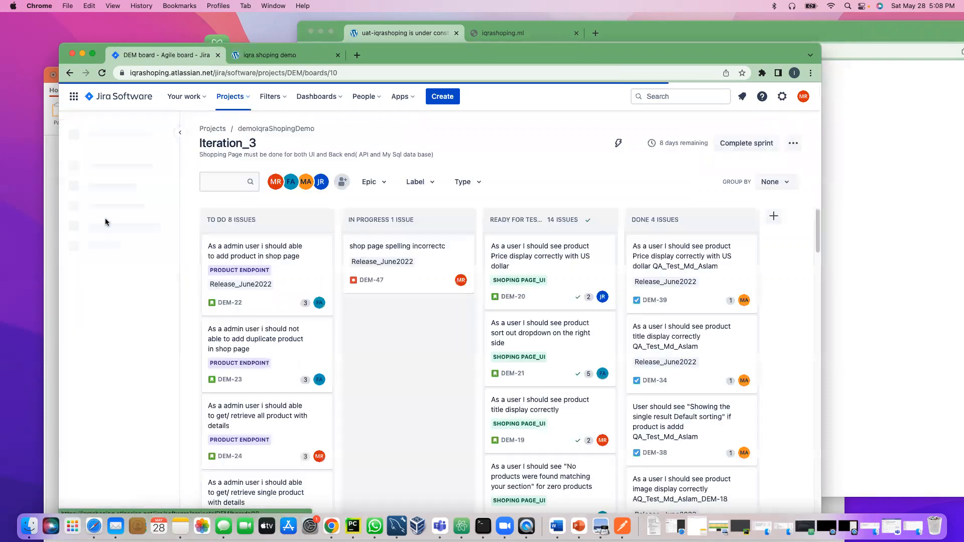
pyautogui.click(372, 205)
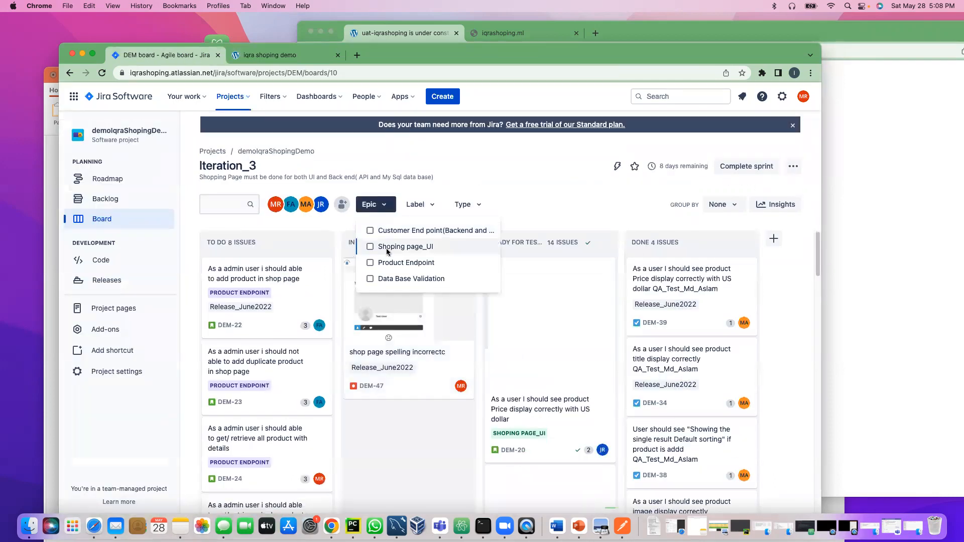
pyautogui.click(371, 247)
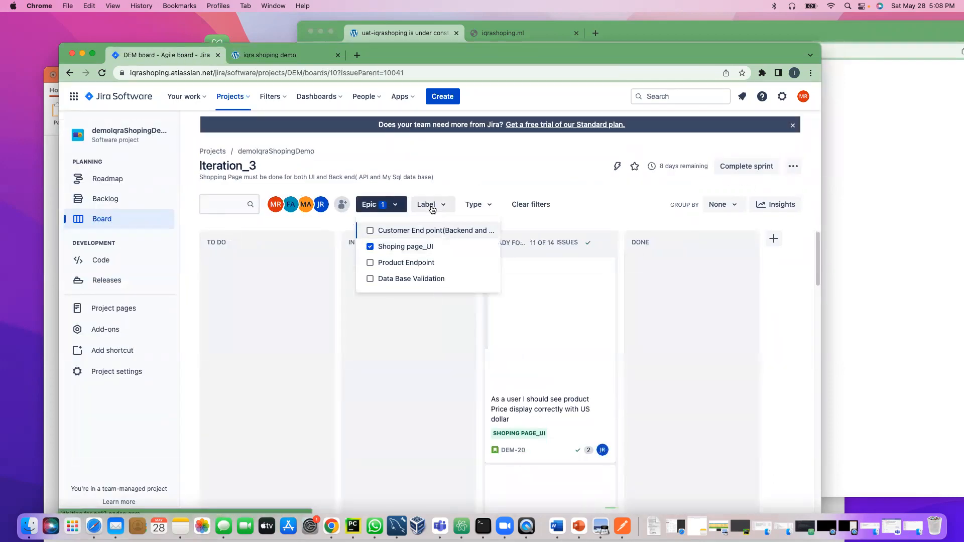
pyautogui.click(476, 205)
pyautogui.click(473, 247)
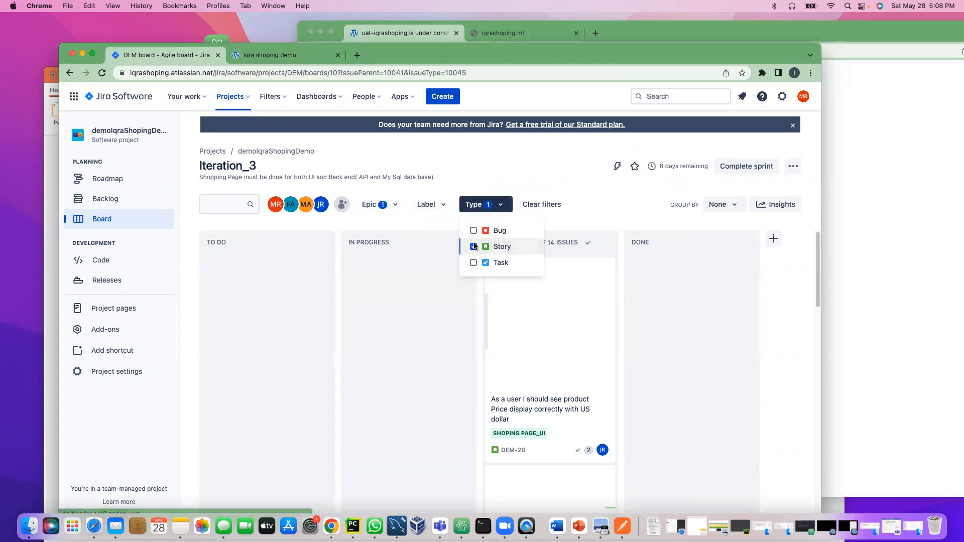
# Step: Toggle the Release_June2022 label filter on and off, then open the project's TestRail add-on
pyautogui.click(433, 205)
pyautogui.click(435, 231)
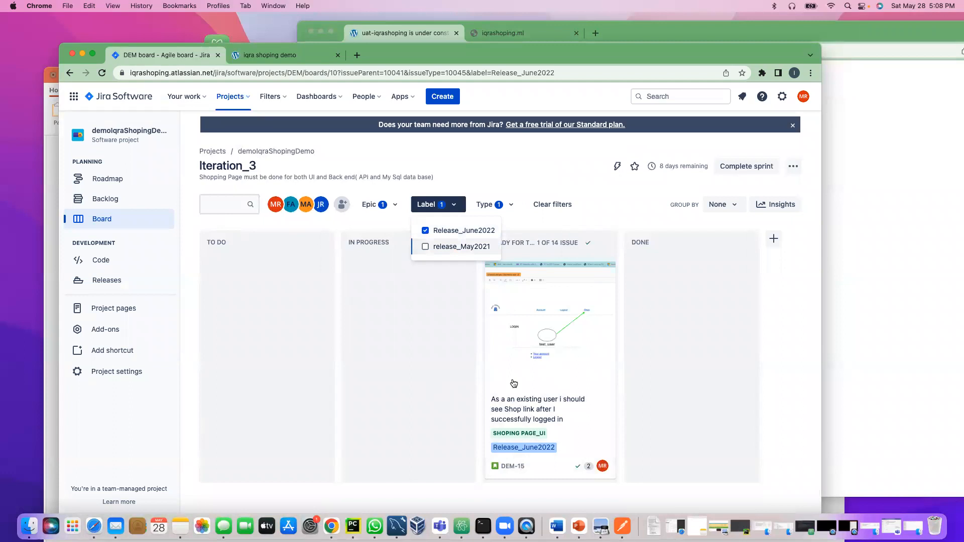
pyautogui.click(381, 374)
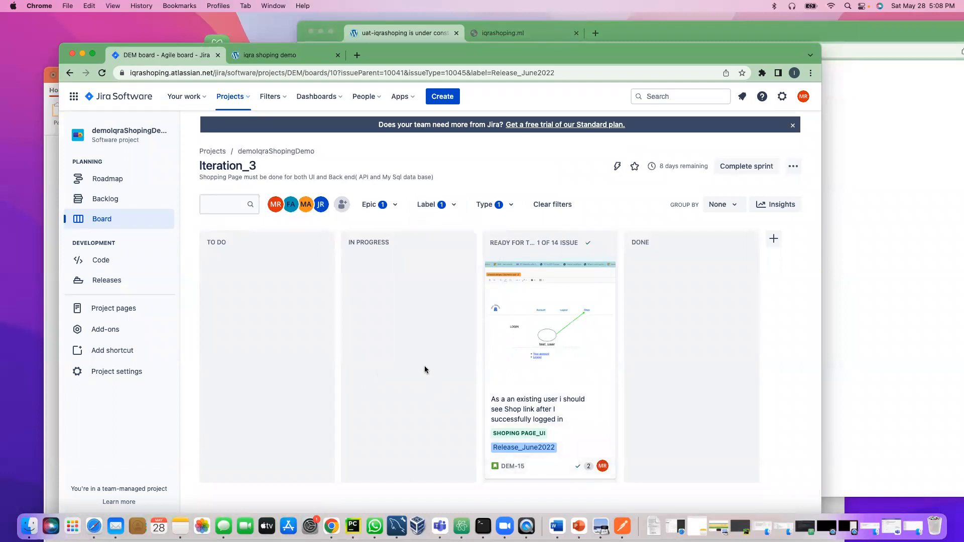
pyautogui.click(447, 207)
pyautogui.click(425, 230)
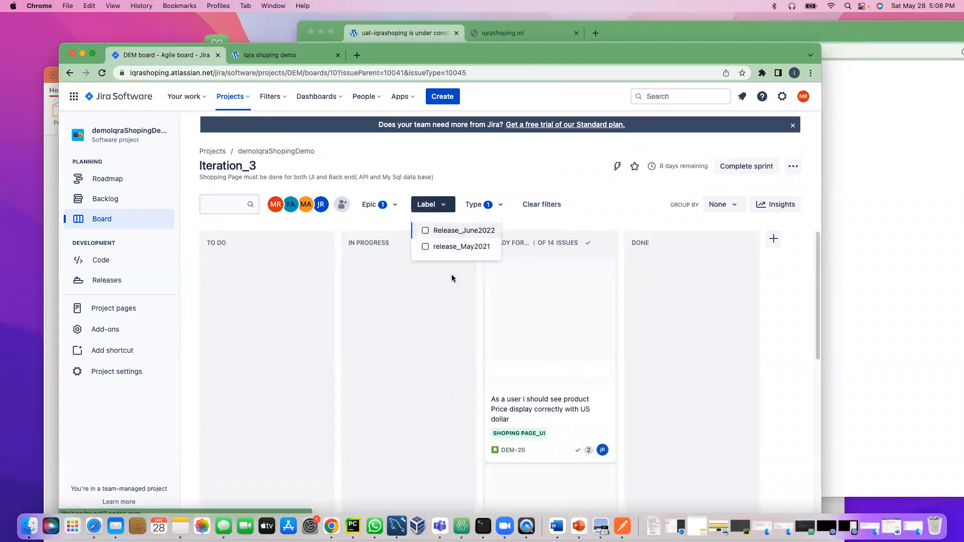
pyautogui.scroll(-5, 546, 380)
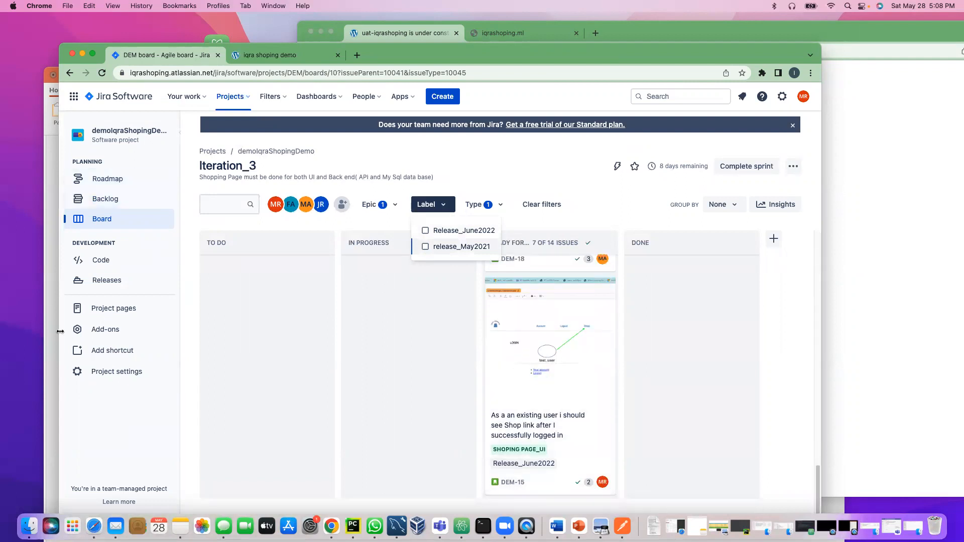
pyautogui.click(165, 329)
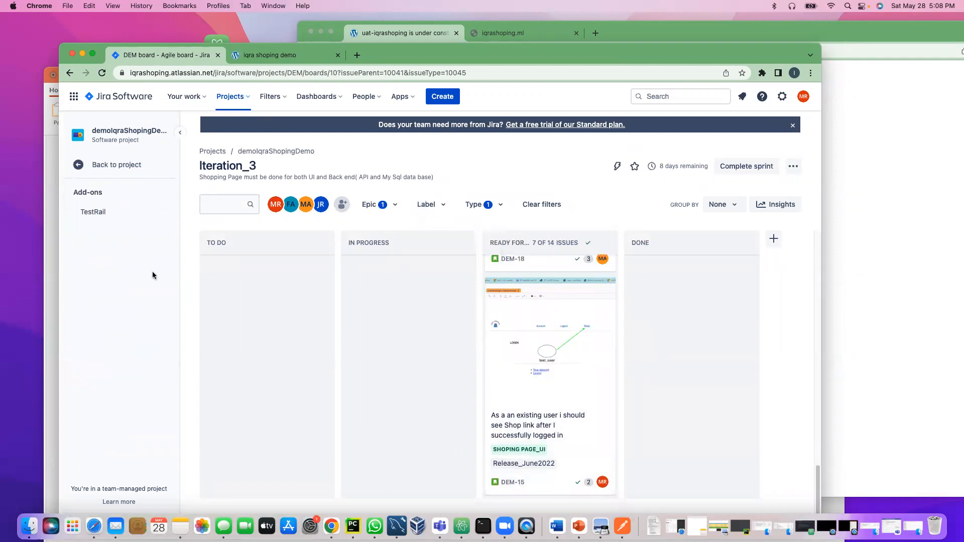
pyautogui.click(92, 218)
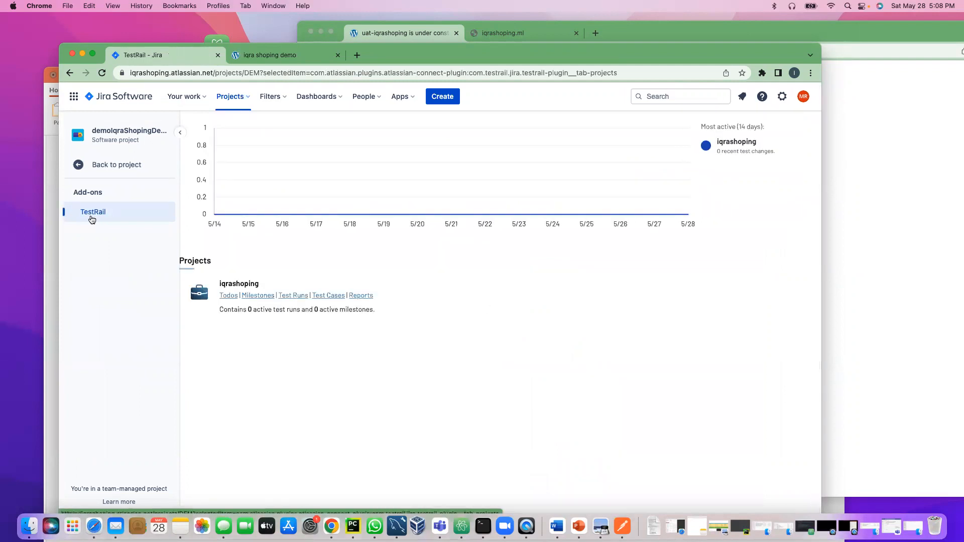
# Step: Open the iqrashoping test cases in TestRail, then go to Test Runs & Results
pyautogui.click(327, 297)
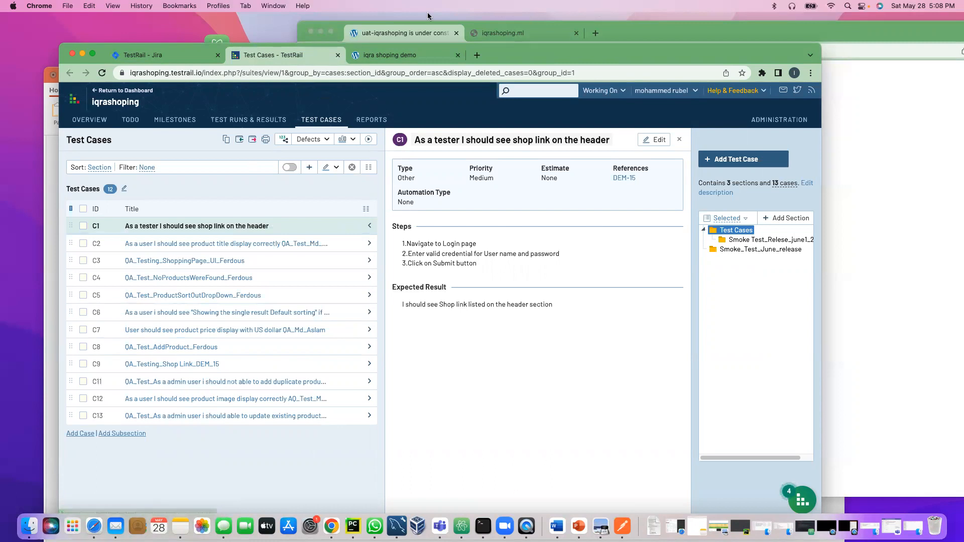
pyautogui.click(406, 32)
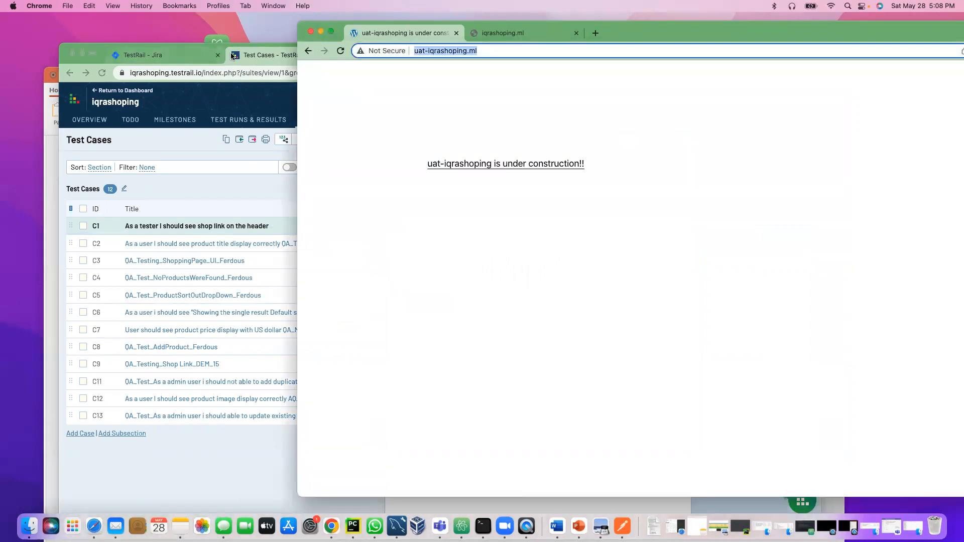
pyautogui.click(271, 56)
pyautogui.click(406, 55)
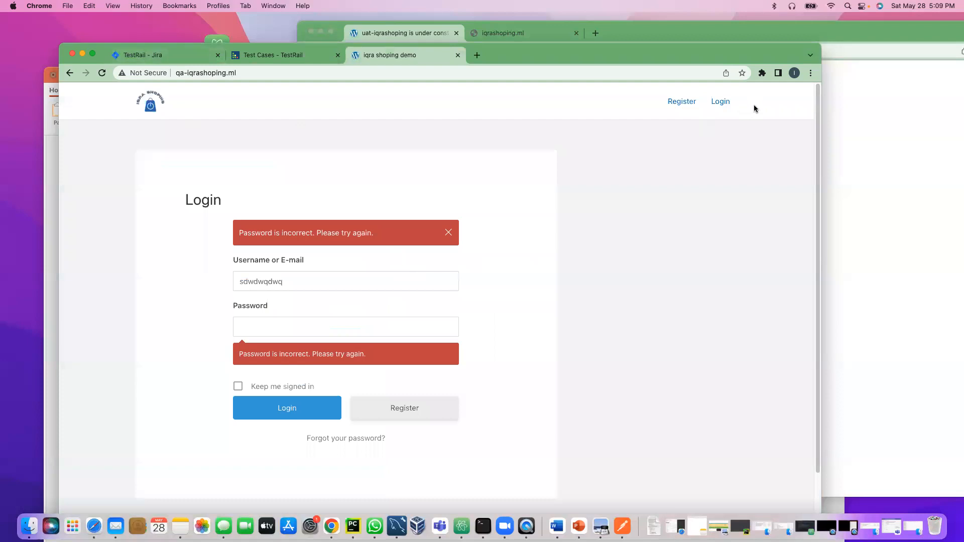
pyautogui.click(382, 33)
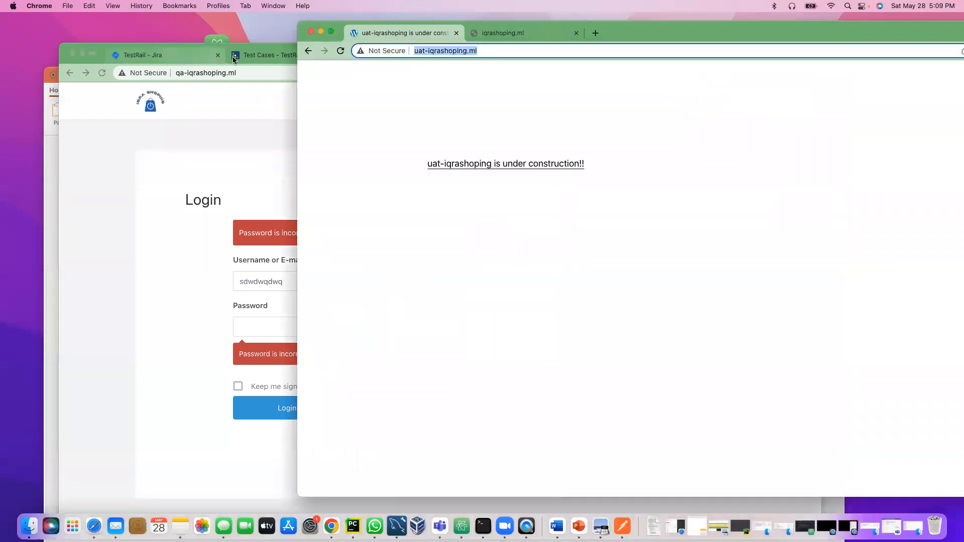
pyautogui.click(271, 53)
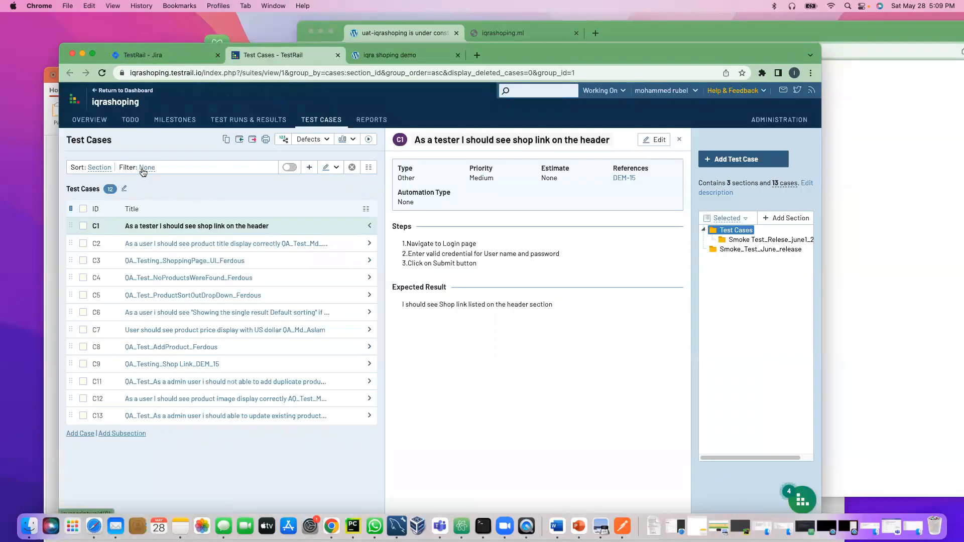
pyautogui.click(233, 119)
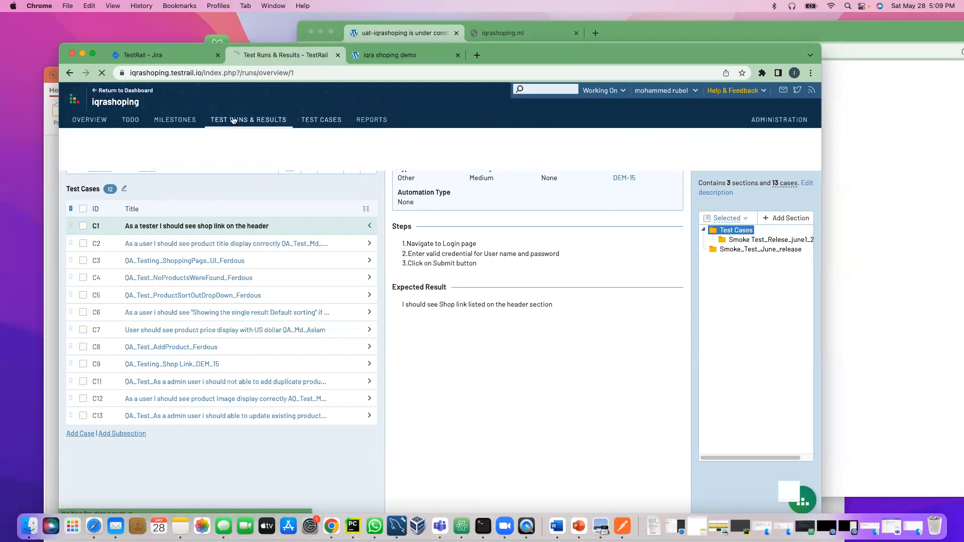
# Step: Start a new test run named QA_SmokeTest_Release_06_2022
pyautogui.click(132, 208)
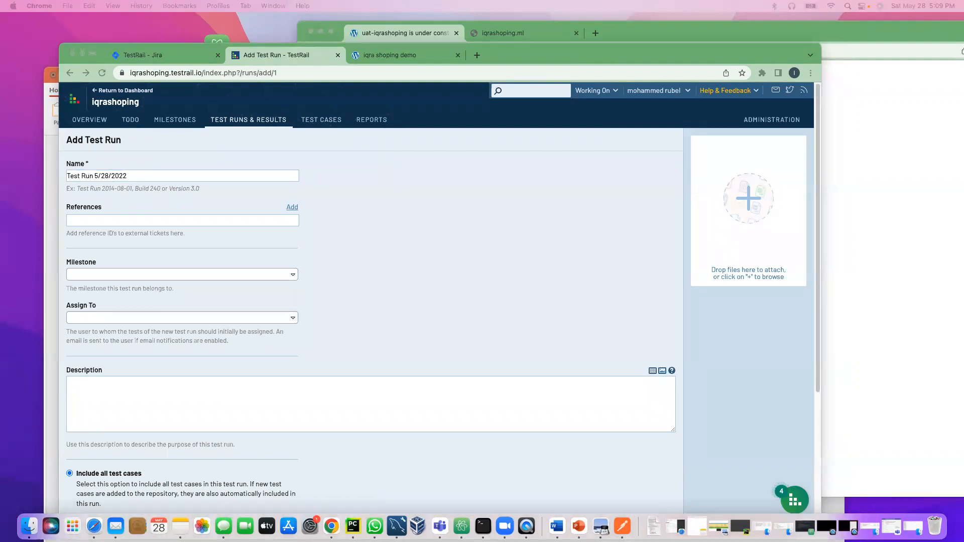
pyautogui.moveTo(131, 176); pyautogui.dragTo(59, 174)
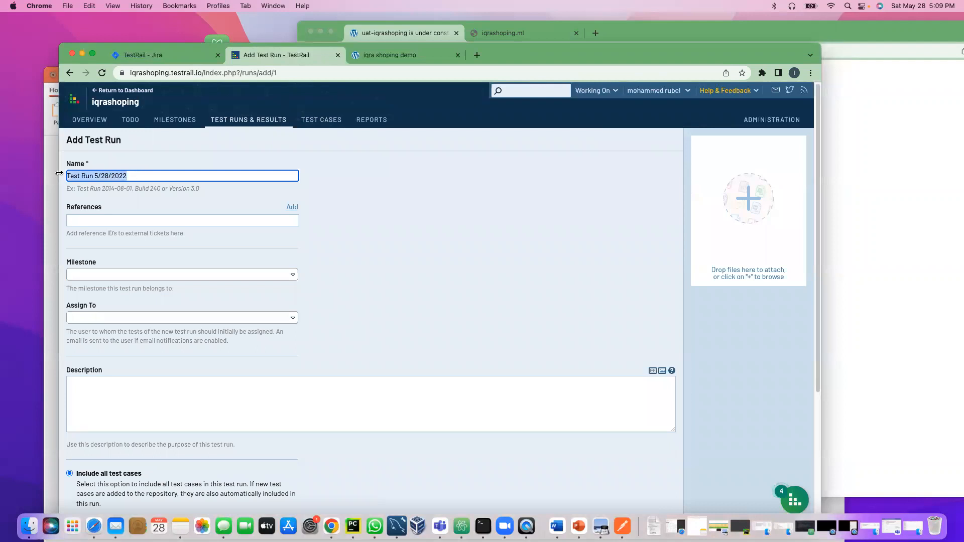
pyautogui.write('SmokeTest_Release_06_2022')
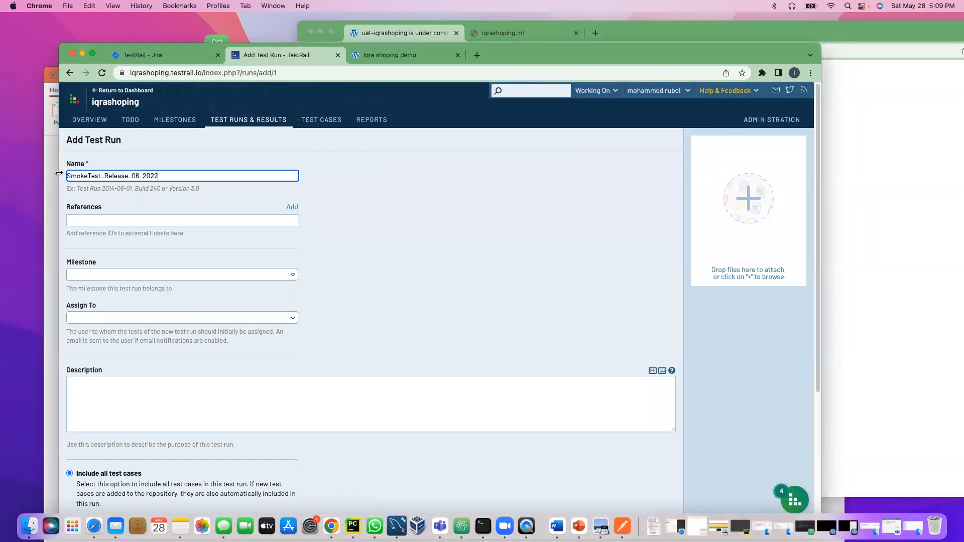
pyautogui.click(105, 175)
pyautogui.write('0A_')
# Step: Reference DEM-45, assign the run to me with all test cases, and create it
pyautogui.click(136, 219)
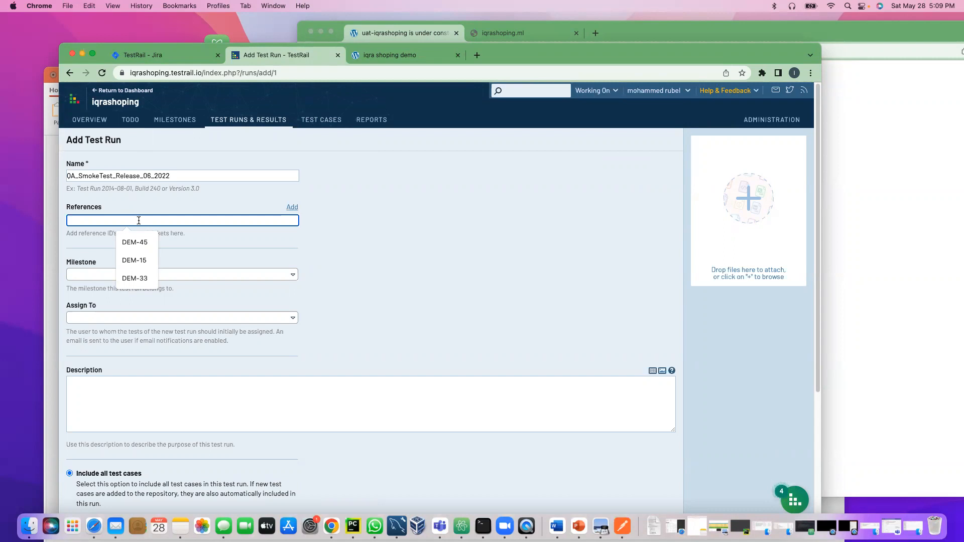
pyautogui.click(137, 244)
pyautogui.click(170, 253)
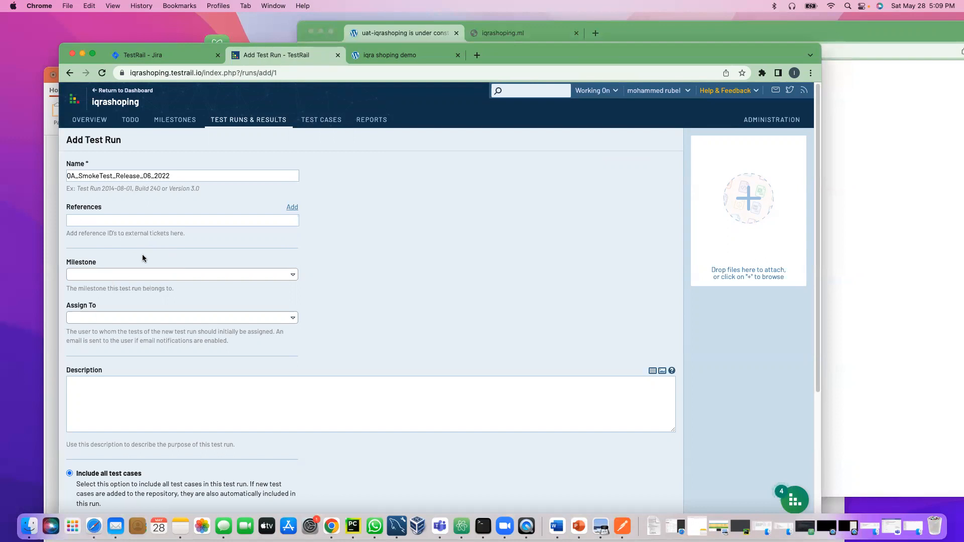
pyautogui.scroll(-5, 308, 355)
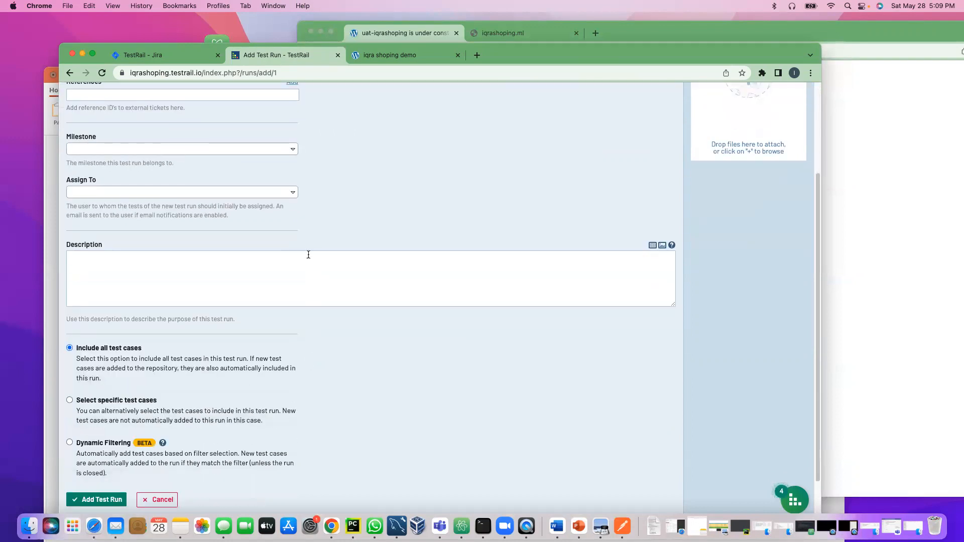
pyautogui.click(260, 194)
pyautogui.click(71, 233)
pyautogui.scroll(-2, 75, 296)
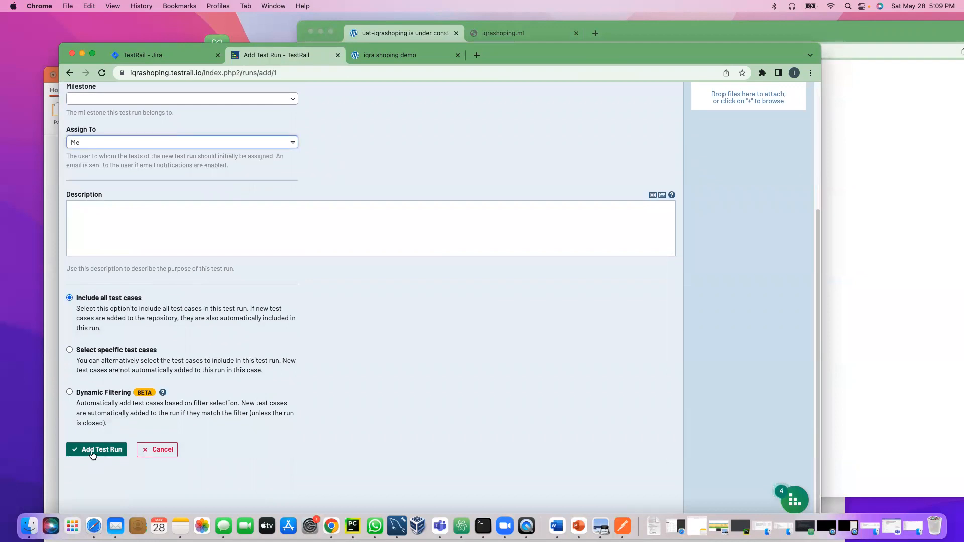
pyautogui.click(92, 455)
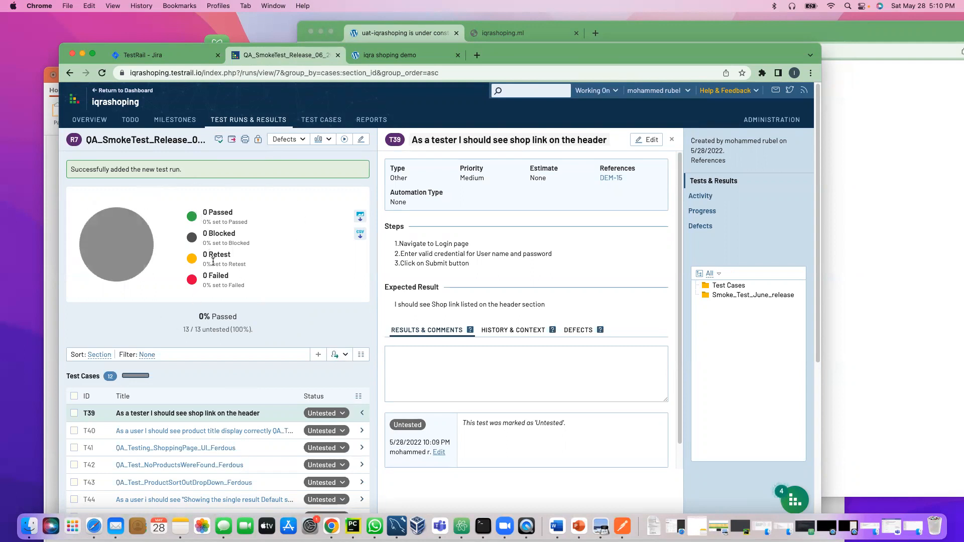
# Step: Visit Test Cases, then return to the runs overview listing the open smoke run
pyautogui.scroll(-3, 207, 259)
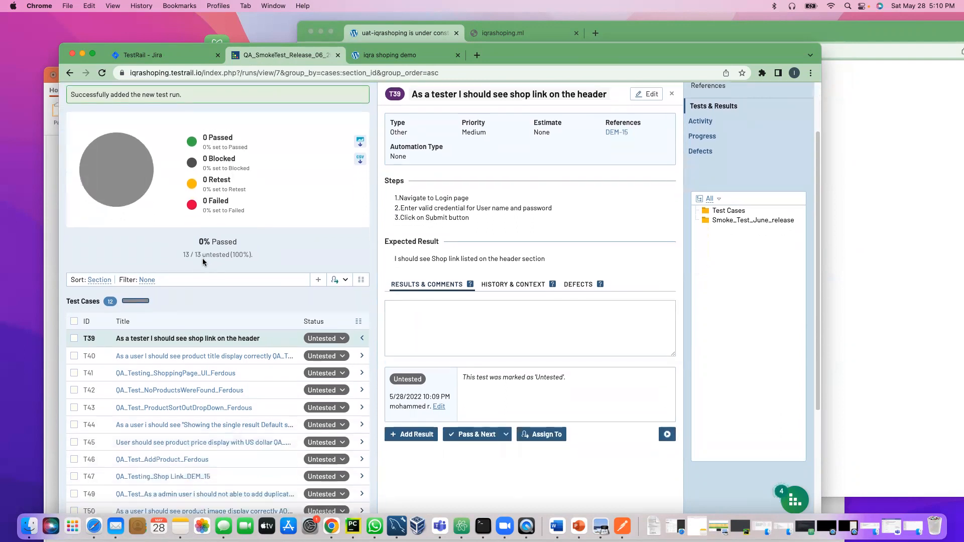
pyautogui.scroll(3, 195, 255)
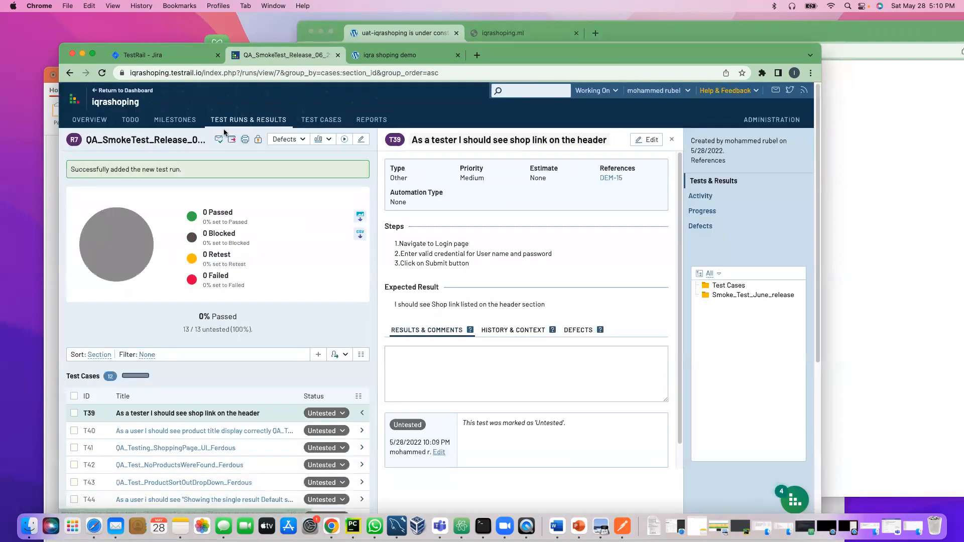
pyautogui.click(304, 120)
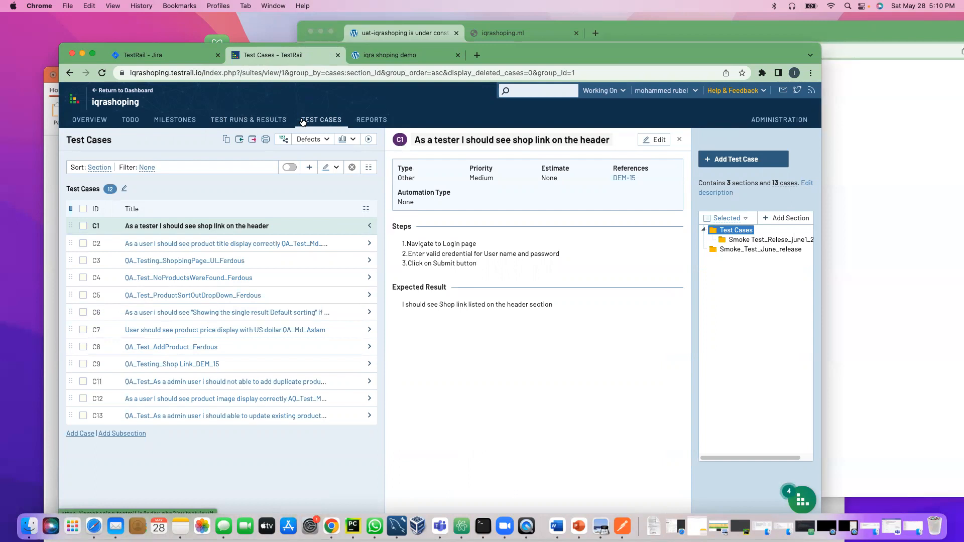
pyautogui.click(249, 120)
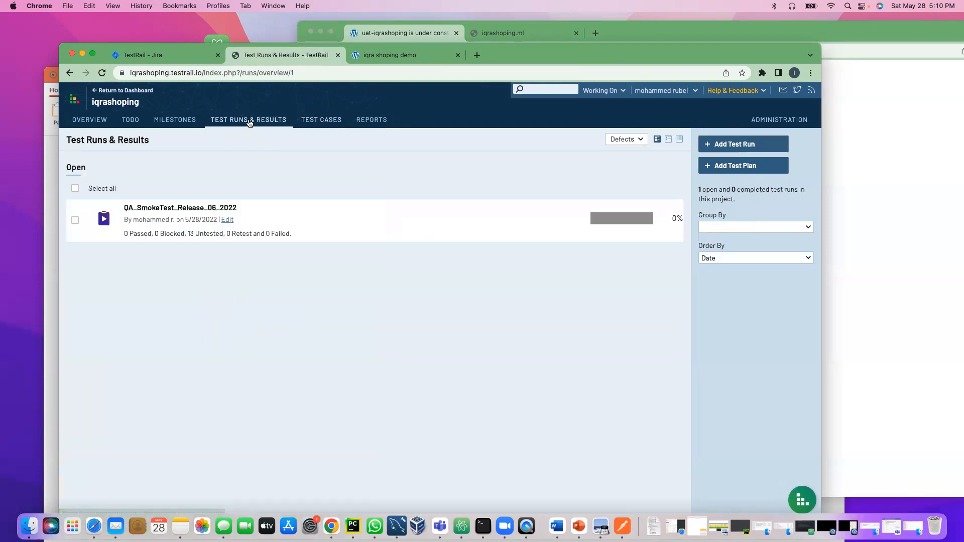
# Step: Add test run QA_Regression_Test_Release_06_2022, keeping Include all test cases selected
pyautogui.click(735, 149)
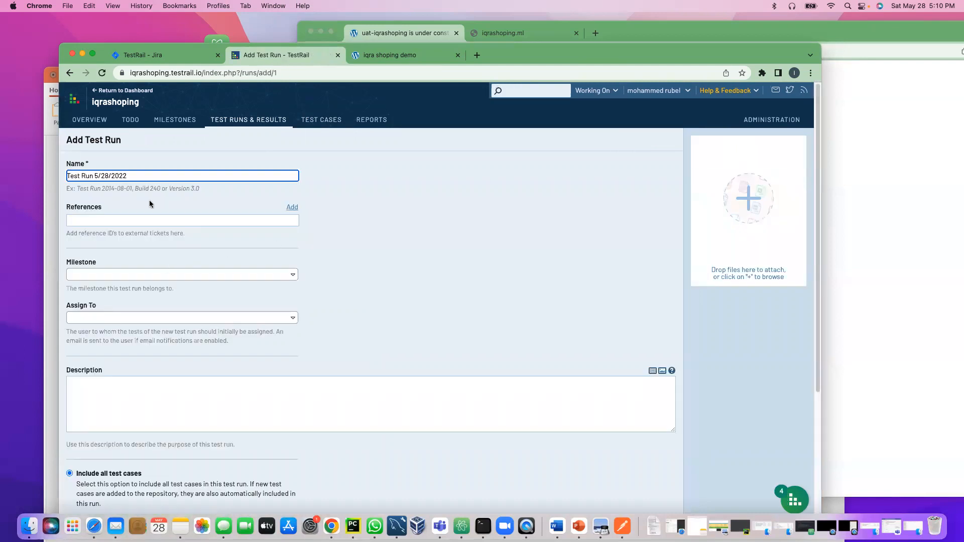
pyautogui.moveTo(152, 173); pyautogui.dragTo(59, 173)
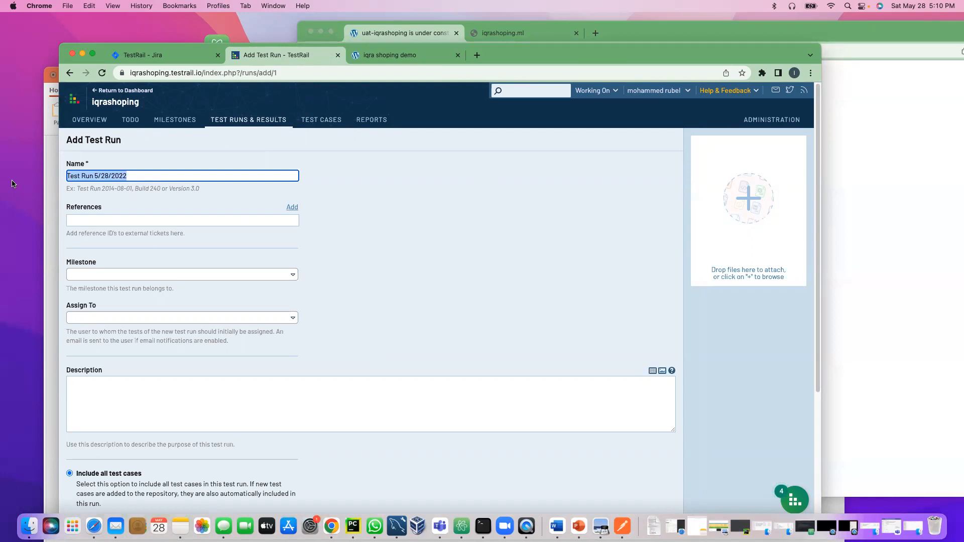
pyautogui.write('SmokeTest_Release_06_2022')
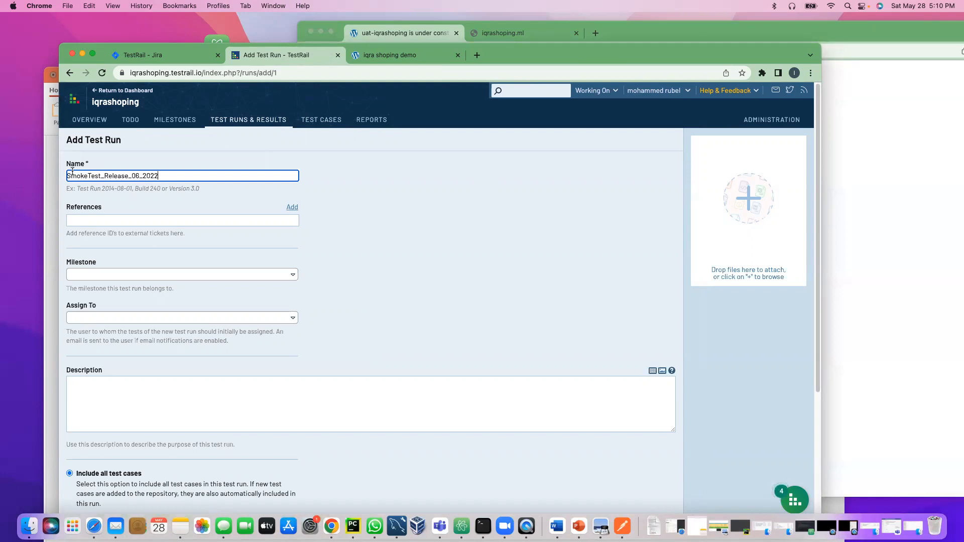
pyautogui.write('0A')
pyautogui.click(94, 173)
pyautogui.press('BackSpace')
pyautogui.press('BackSpace')
pyautogui.press('BackSpace')
pyautogui.press('BackSpace')
pyautogui.press('BackSpace')
pyautogui.press('BackSpace')
pyautogui.write('A_Regression')
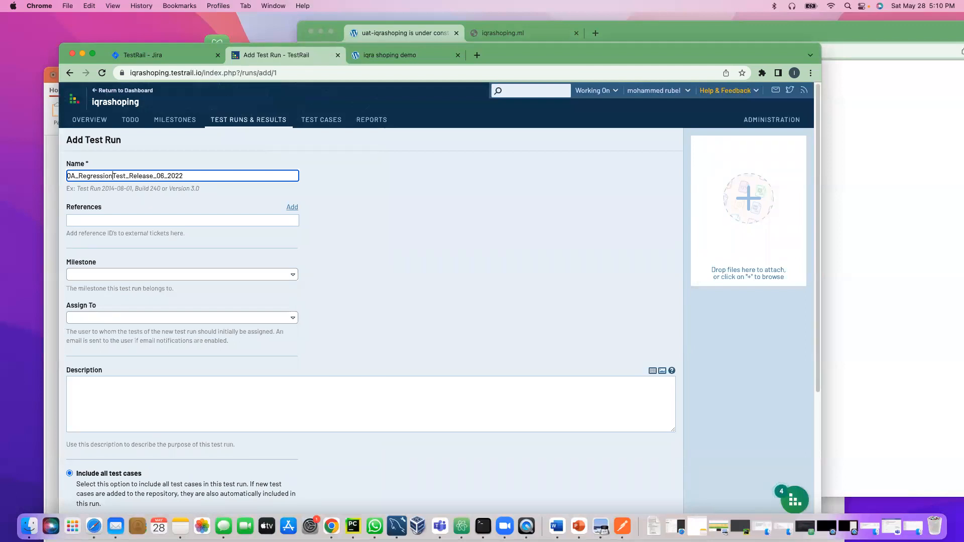
pyautogui.write('_')
pyautogui.scroll(-5, 167, 451)
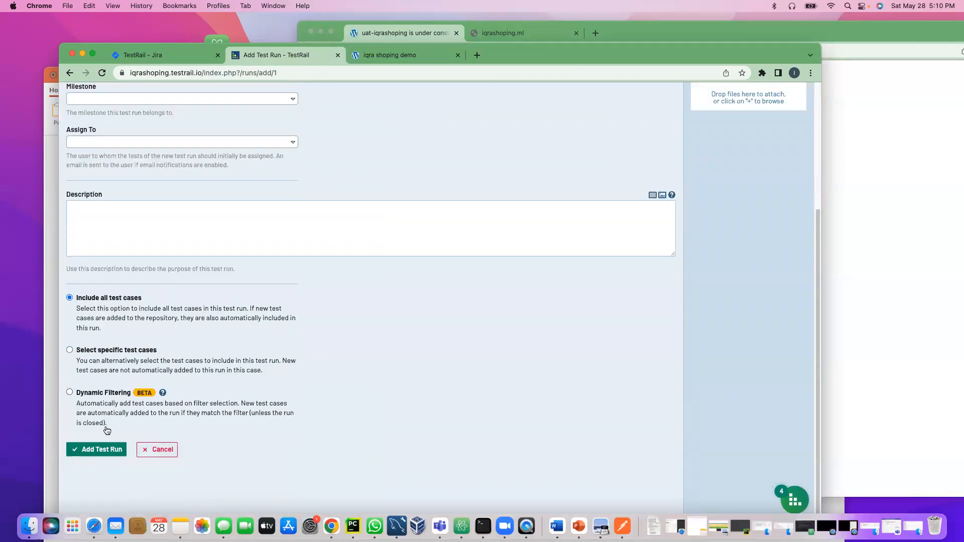
pyautogui.scroll(3, 143, 232)
pyautogui.scroll(-4, 139, 387)
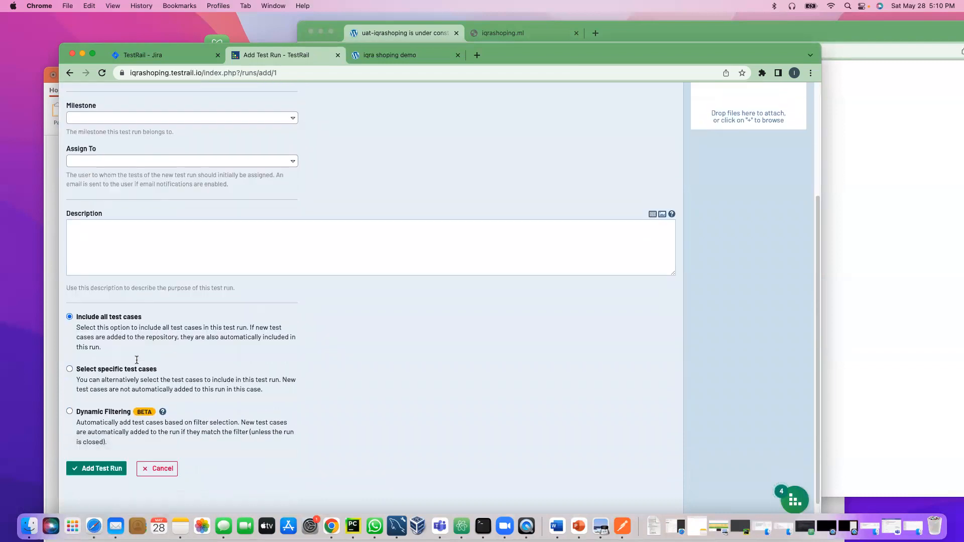
pyautogui.click(98, 451)
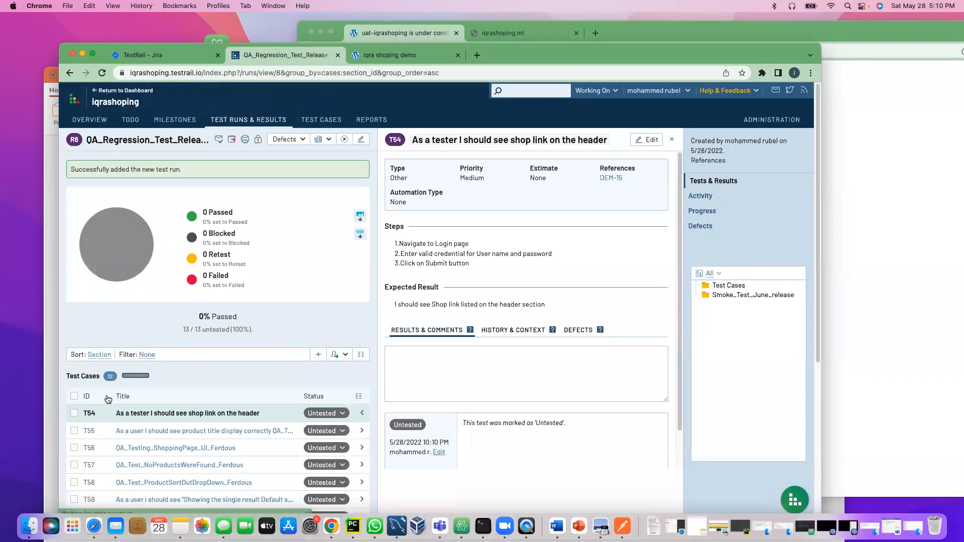
# Step: Open the QA_SmokeTest_Release_06_2022 run from Test Runs & Results to show its 13 untested cases
pyautogui.click(239, 120)
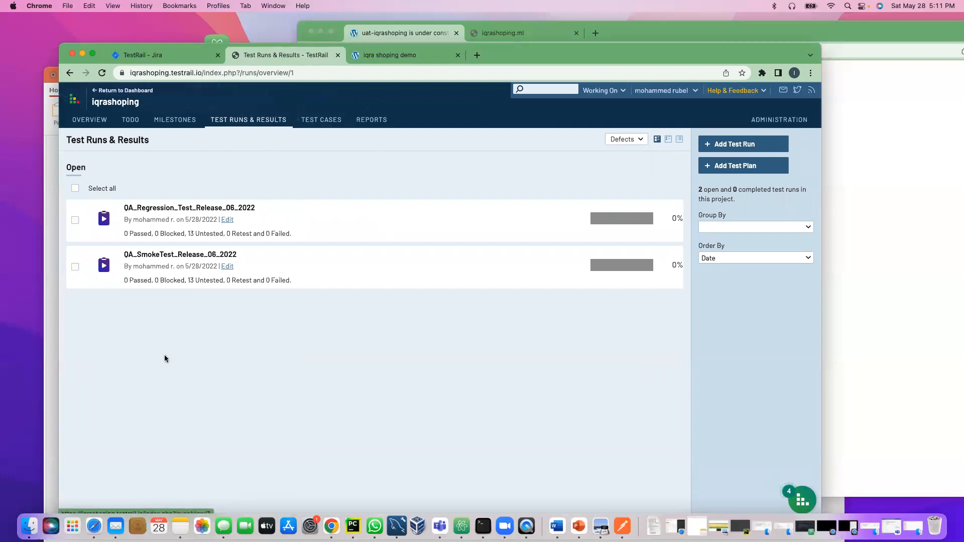
pyautogui.click(159, 257)
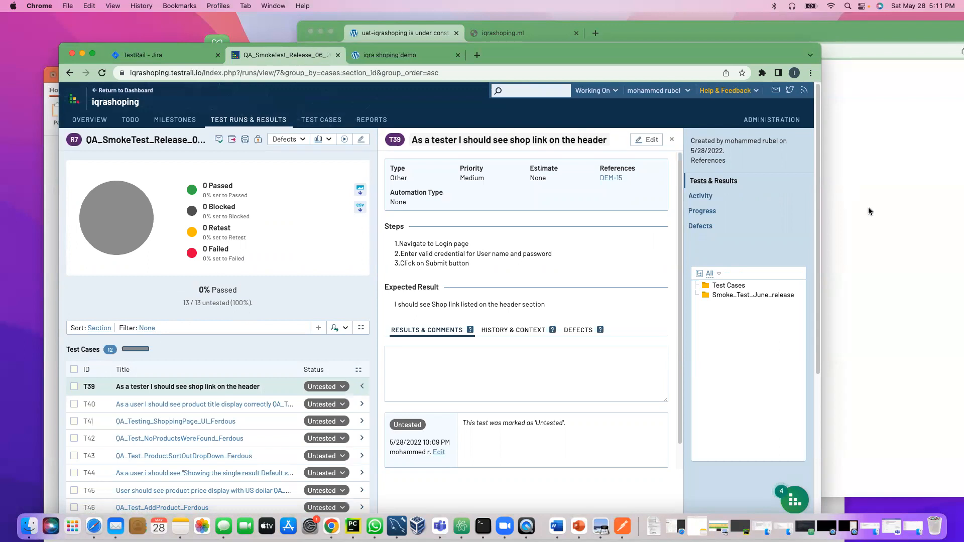
pyautogui.click(881, 221)
pyautogui.click(256, 231)
# Step: Reload the under-construction uat site, then close it and the unreachable iqrashoping.ml tab
pyautogui.click(864, 215)
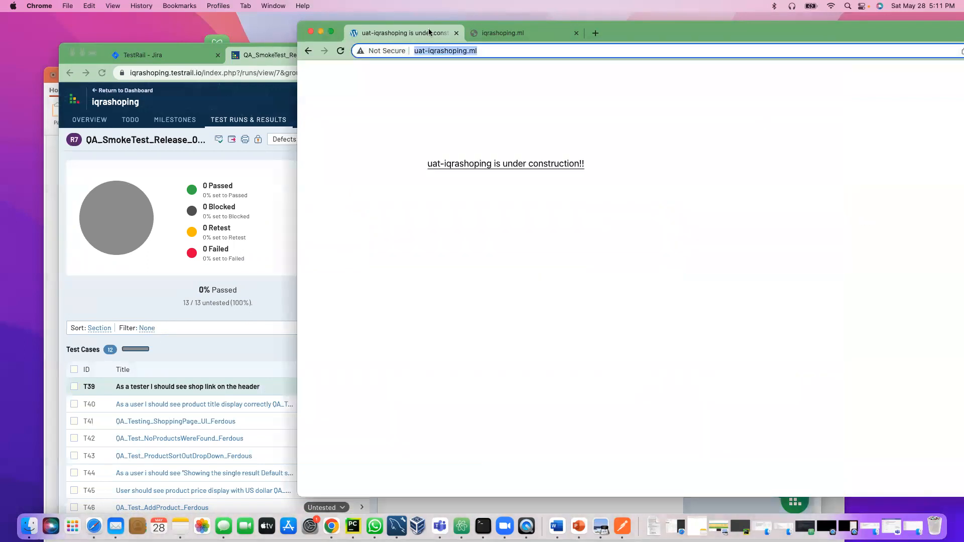
pyautogui.click(342, 52)
pyautogui.click(582, 32)
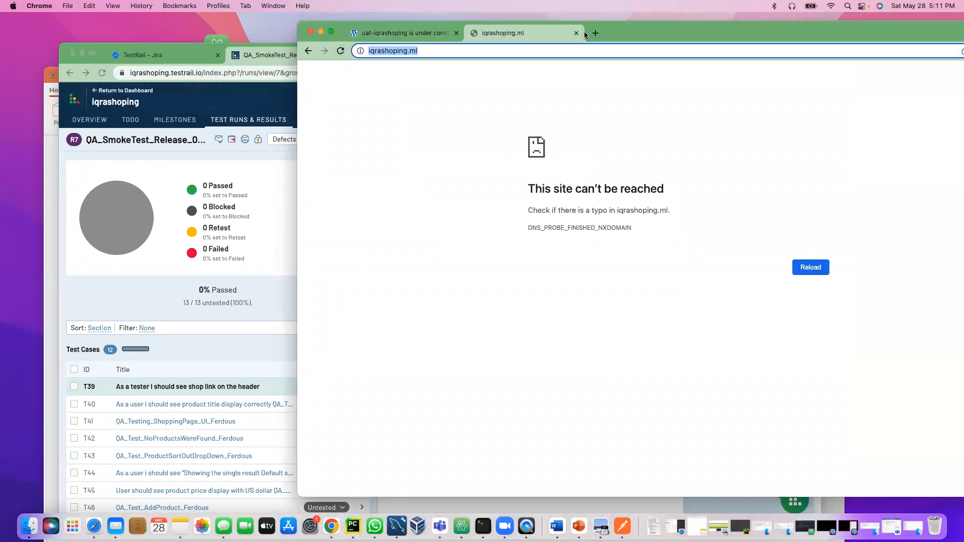
pyautogui.click(577, 33)
pyautogui.click(456, 33)
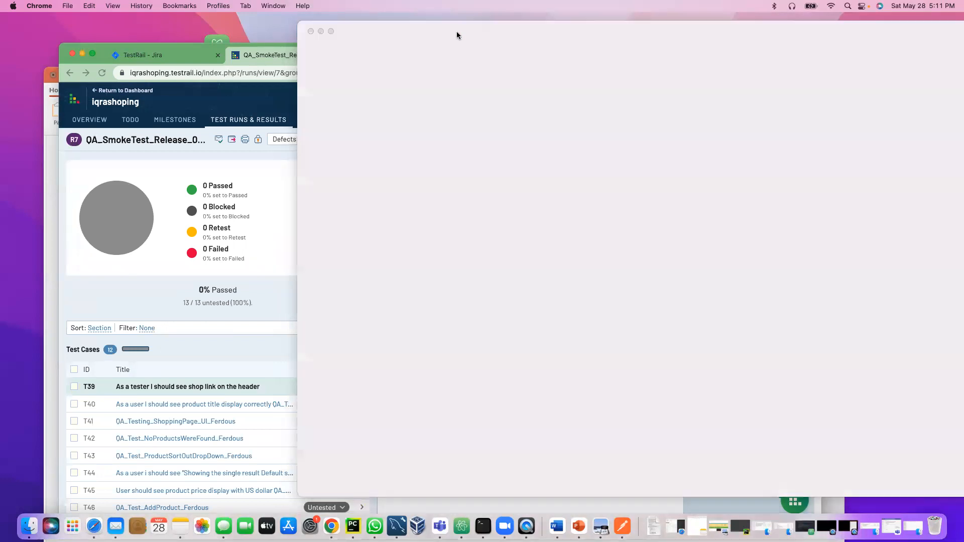
# Step: Reload the QA shop login page, cancel the form resubmission, and bring PowerPoint forward
pyautogui.click(439, 59)
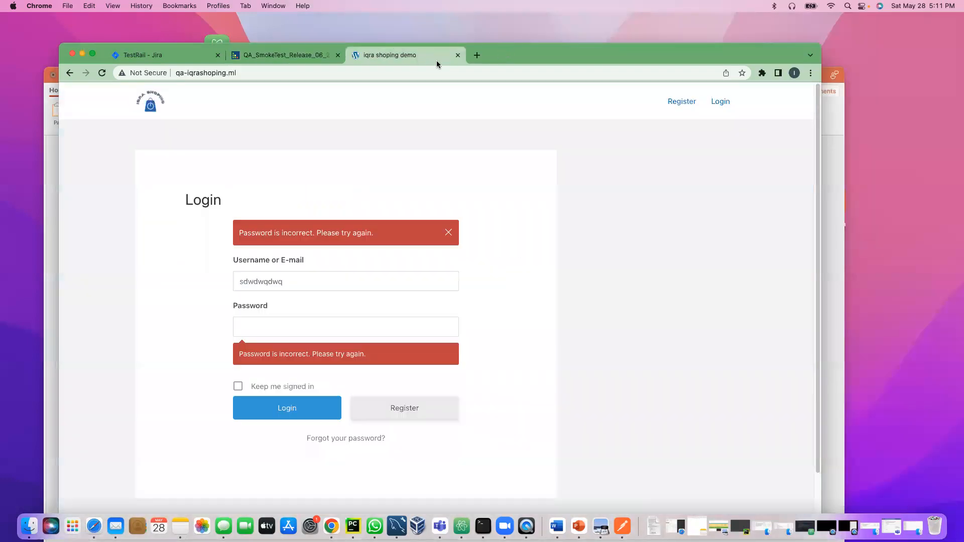
pyautogui.click(102, 73)
pyautogui.moveTo(568, 51); pyautogui.dragTo(628, 37)
pyautogui.click(536, 135)
pyautogui.click(93, 270)
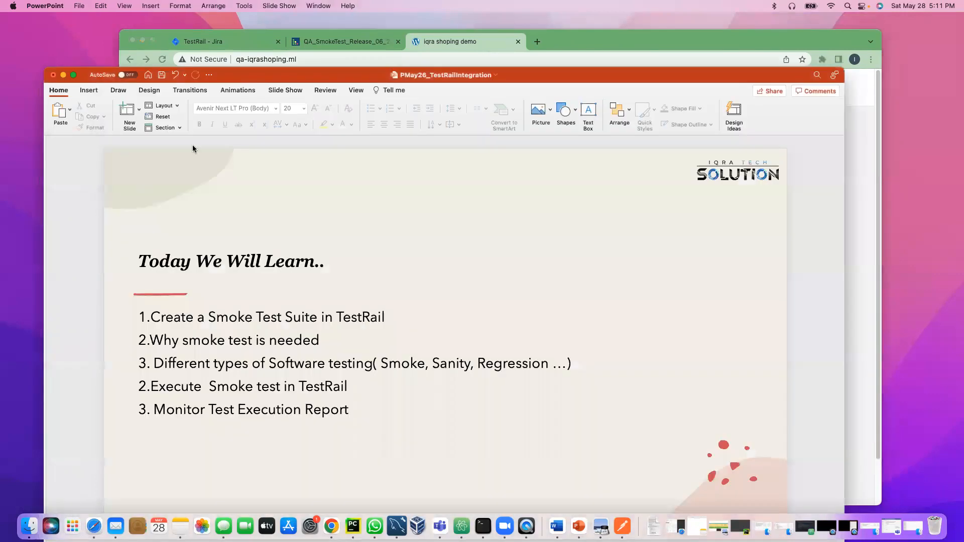
# Step: Return to Chrome, check the TestRail add-on page in Jira, then go back to the QA_SmokeTest run
pyautogui.click(335, 45)
pyautogui.click(229, 45)
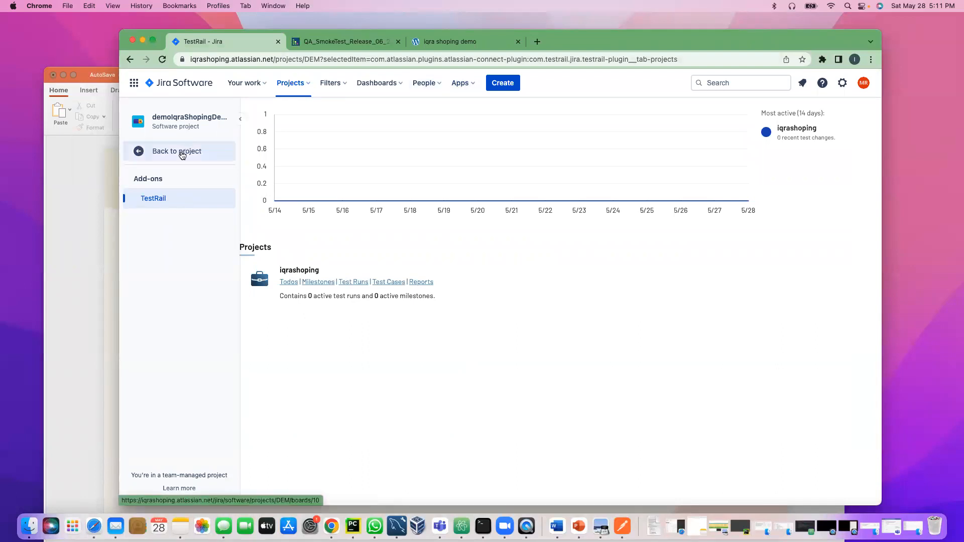
pyautogui.click(329, 42)
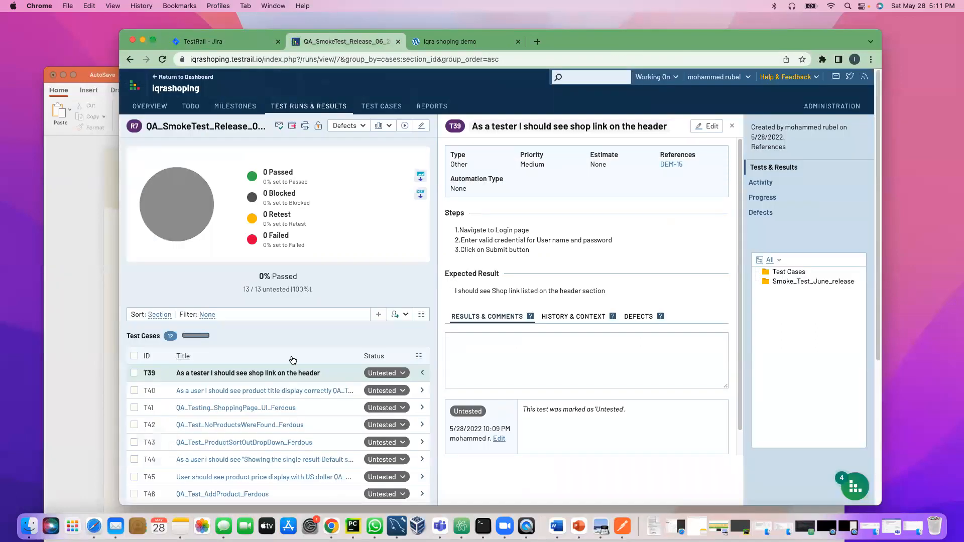
# Step: Close T39's details to view the full test list, then reopen test T39's detail panel
pyautogui.scroll(-1, 292, 360)
pyautogui.click(732, 104)
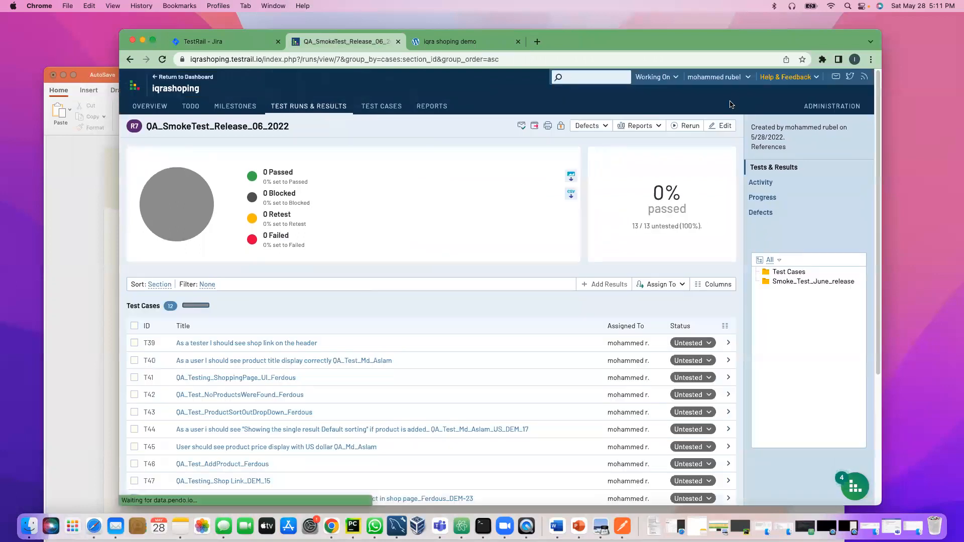
pyautogui.scroll(-5, 251, 301)
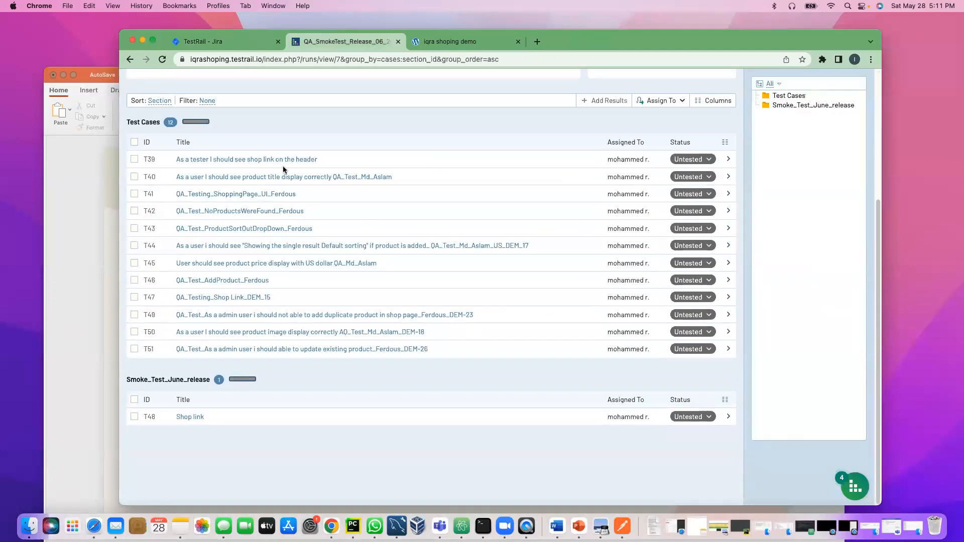
pyautogui.scroll(1, 280, 333)
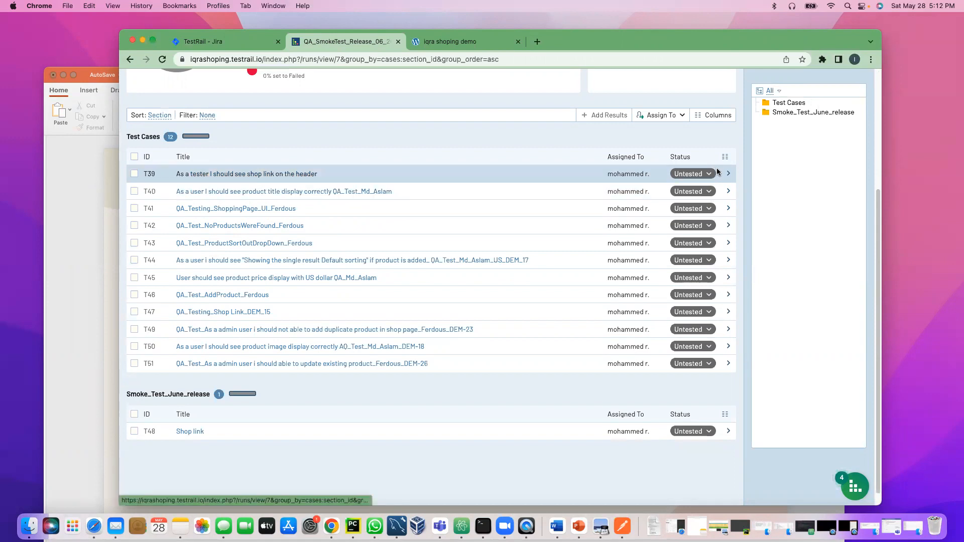
pyautogui.scroll(1, 679, 245)
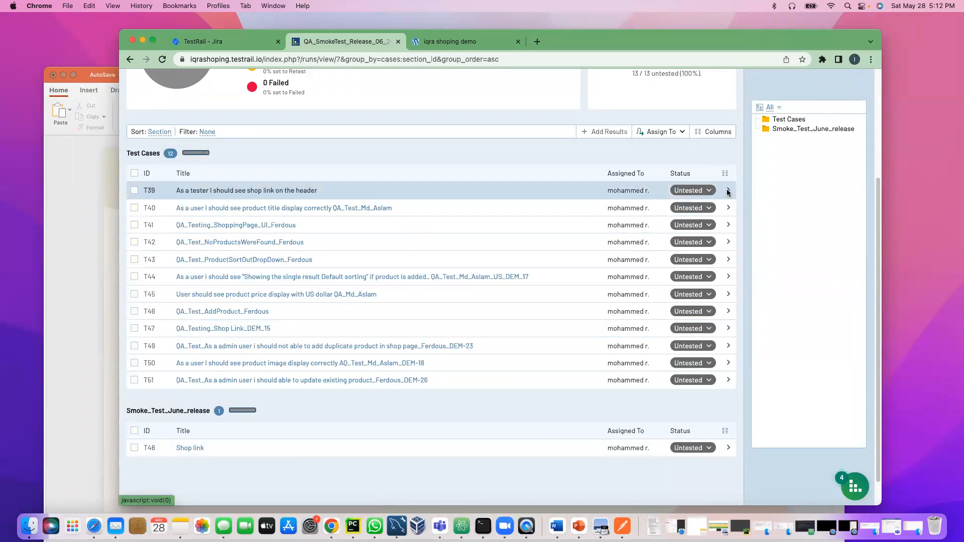
pyautogui.click(727, 191)
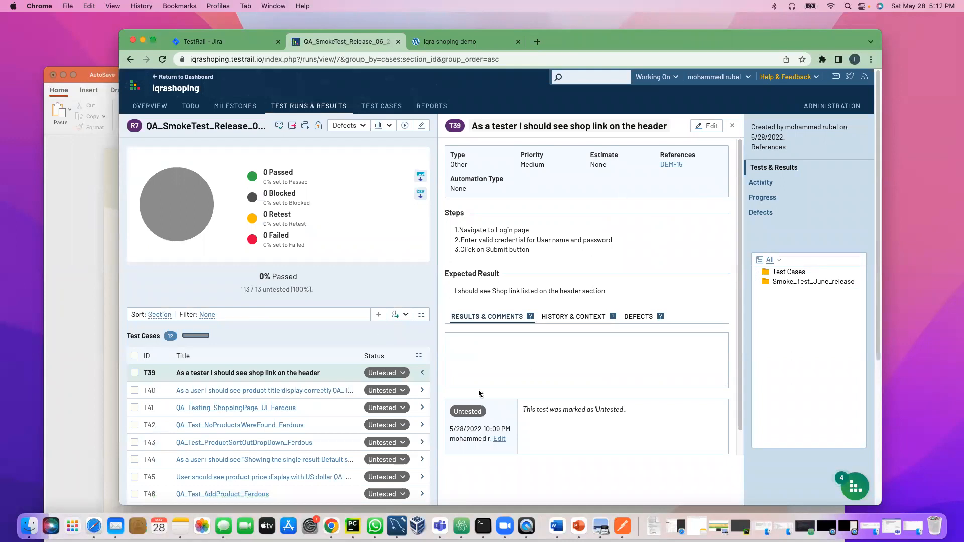
# Step: Save a Passed result for test T39, bringing the smoke run to 1 passed (8%)
pyautogui.click(401, 377)
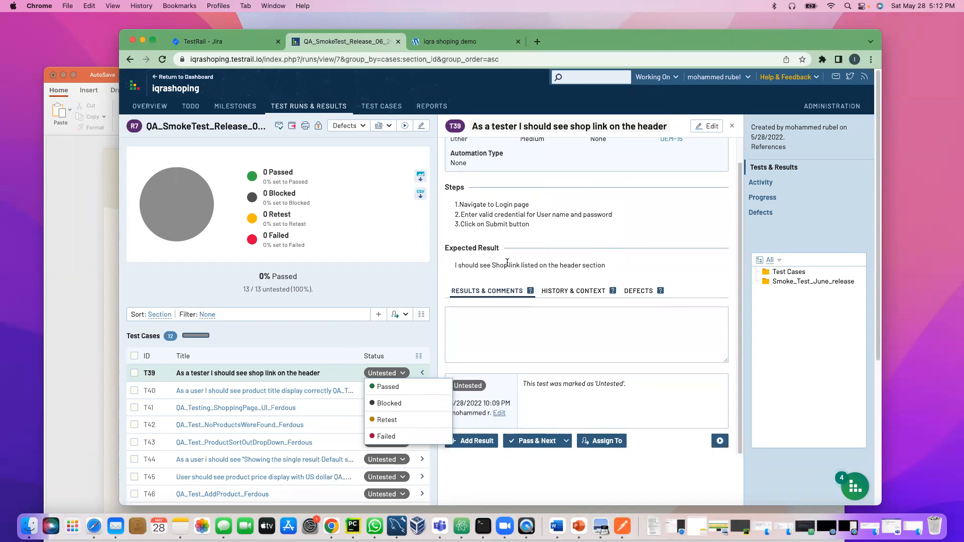
pyautogui.scroll(-3, 512, 271)
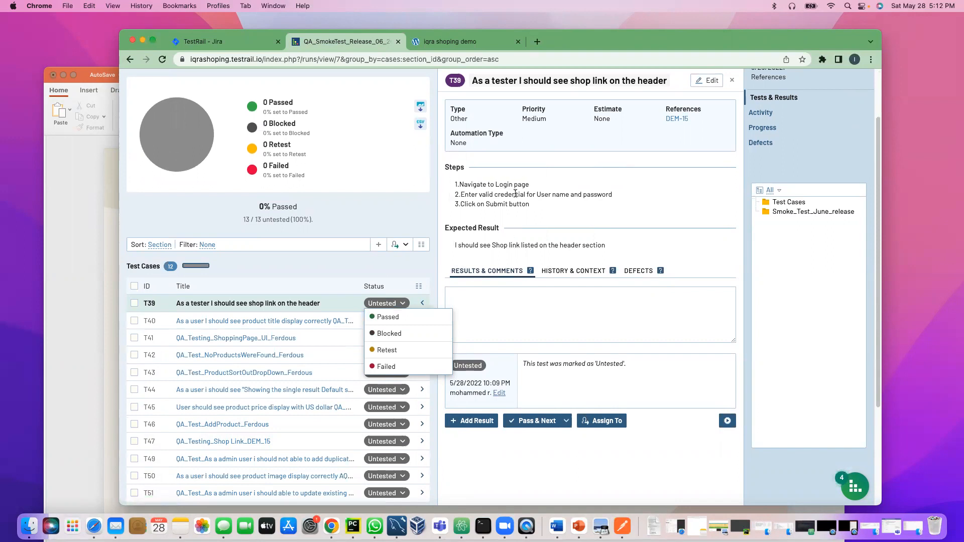
pyautogui.click(390, 317)
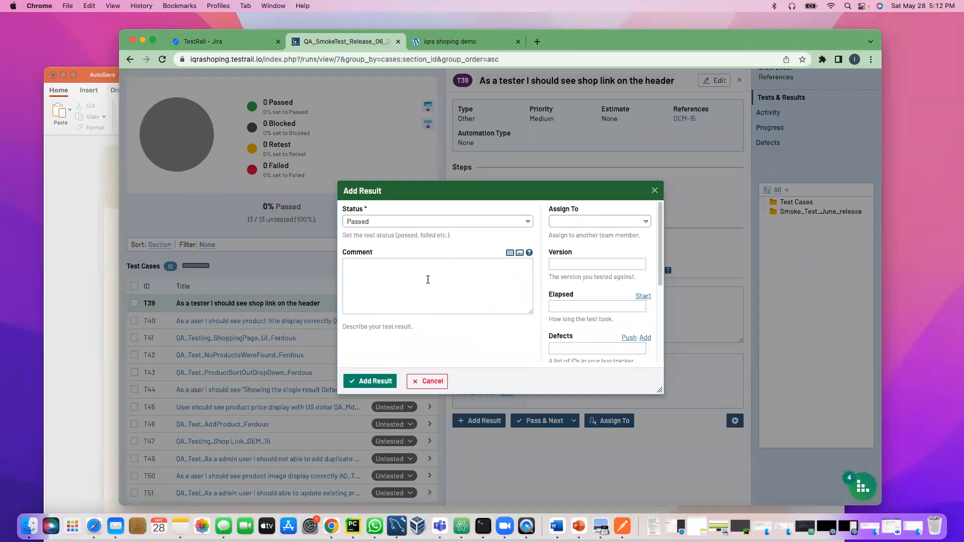
pyautogui.scroll(-2, 585, 348)
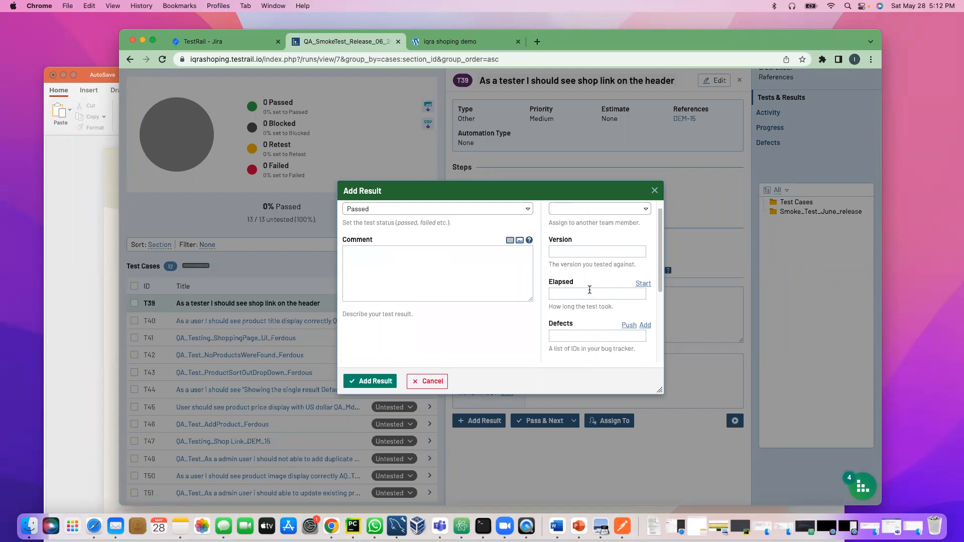
pyautogui.scroll(2, 588, 312)
pyautogui.scroll(-2, 578, 326)
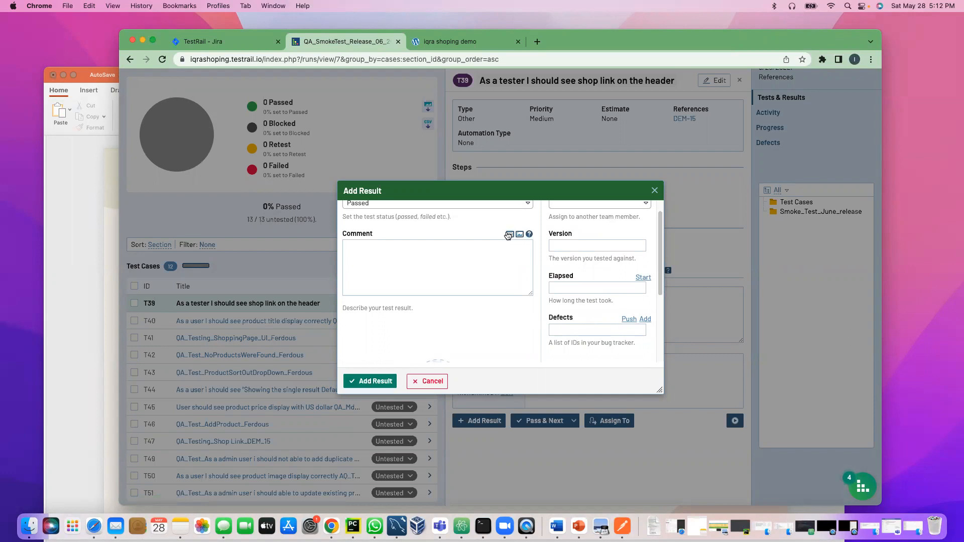
pyautogui.click(371, 383)
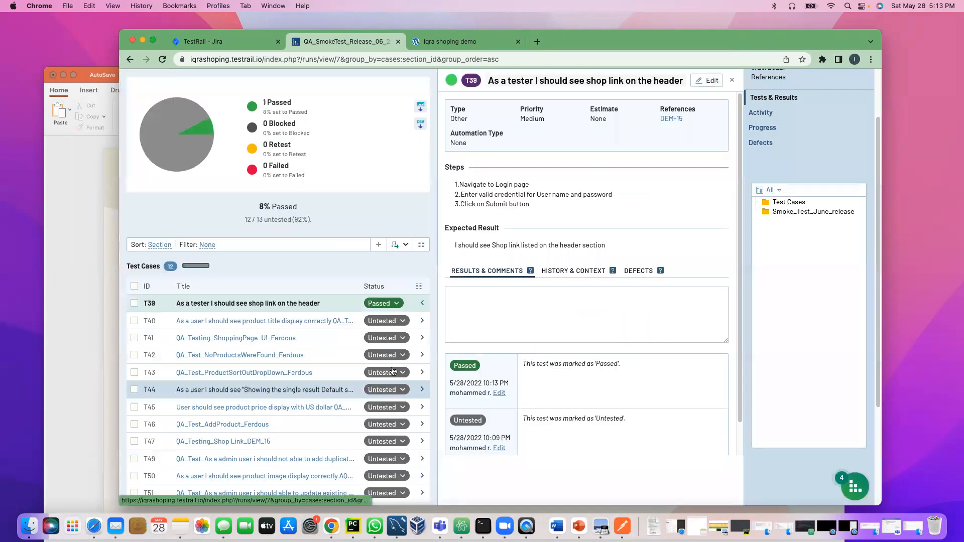
# Step: Mark T40 and T41 Passed, and record T42 as Failed after first choosing Blocked
pyautogui.click(393, 321)
pyautogui.click(392, 338)
pyautogui.click(372, 382)
pyautogui.click(401, 337)
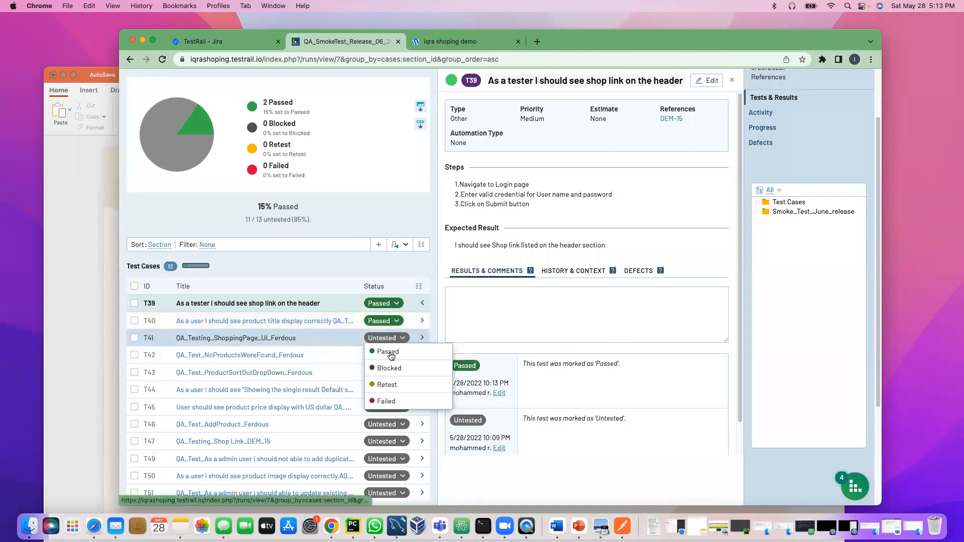
pyautogui.click(392, 354)
pyautogui.click(391, 382)
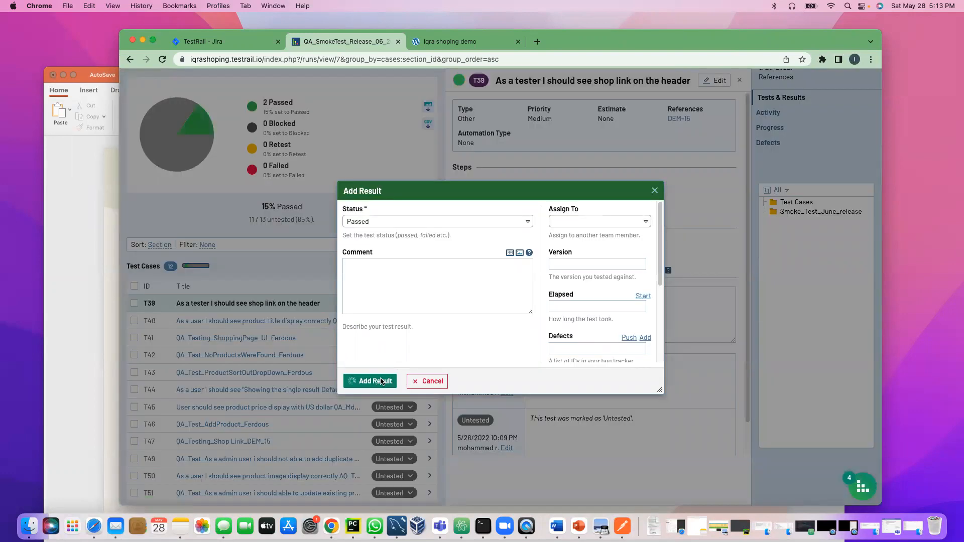
pyautogui.click(386, 355)
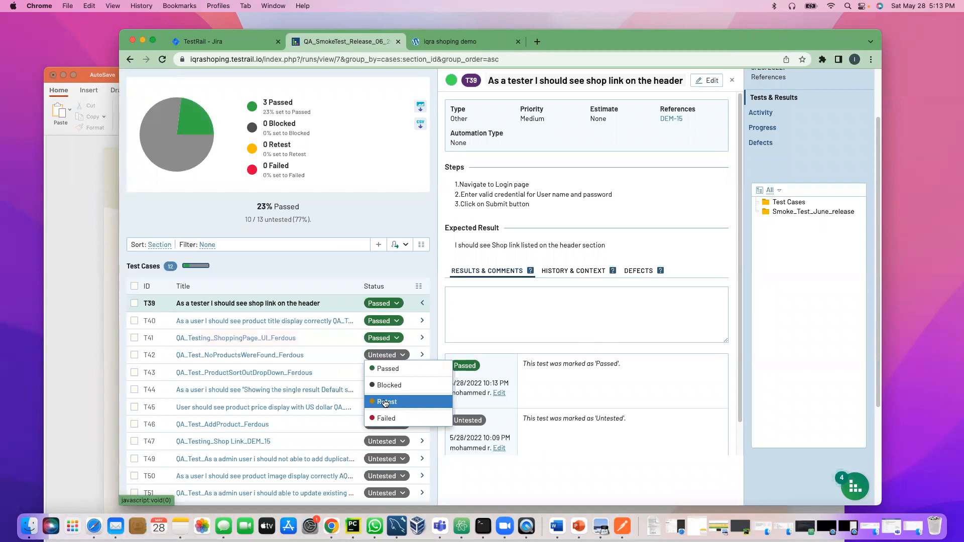
pyautogui.click(385, 385)
pyautogui.click(372, 381)
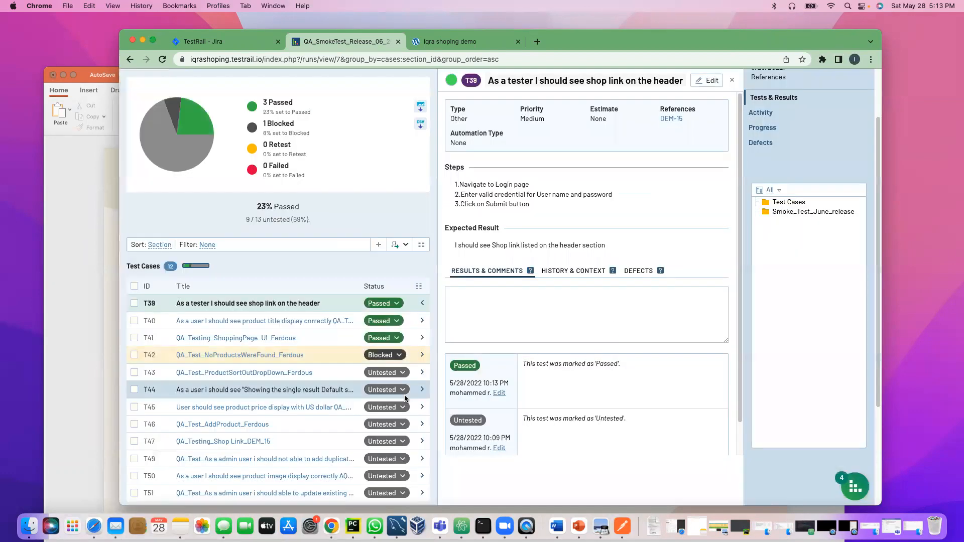
pyautogui.click(386, 355)
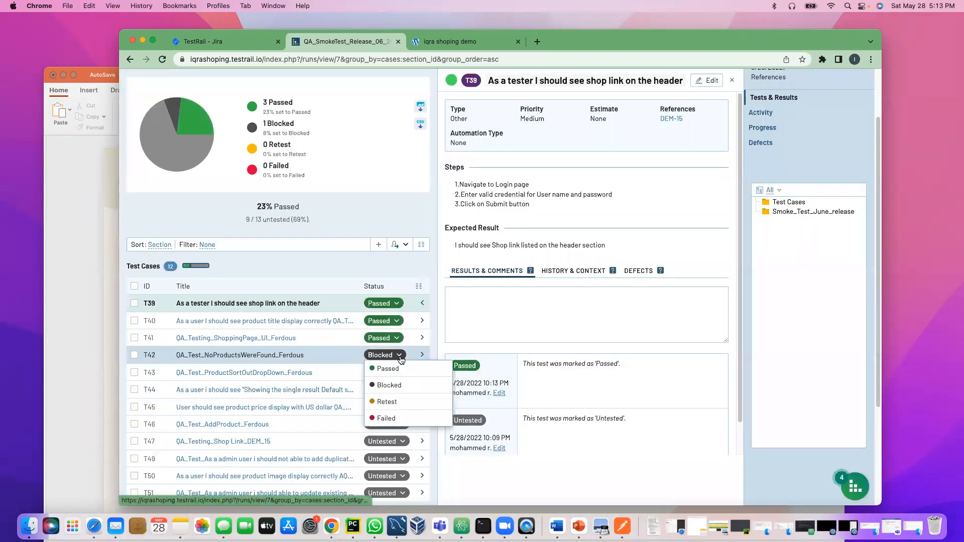
pyautogui.click(390, 420)
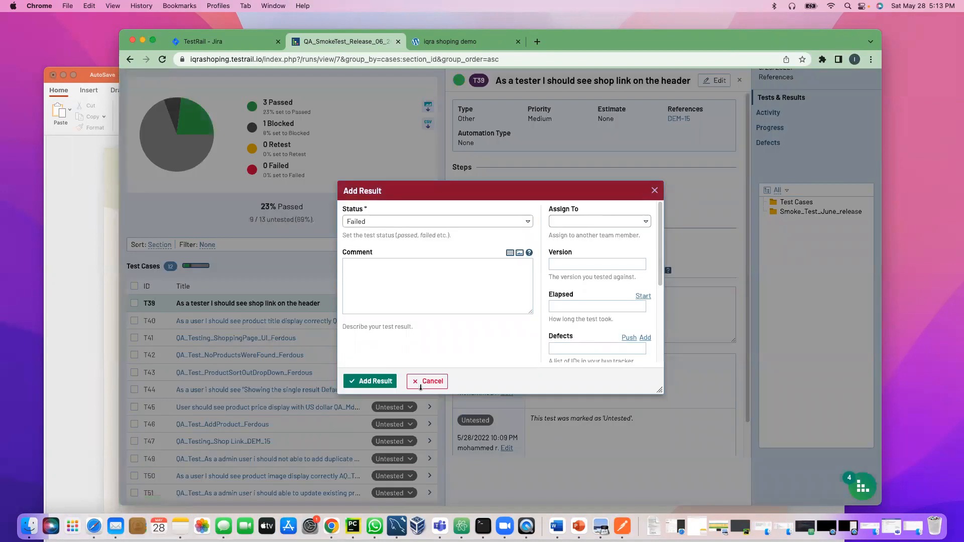
pyautogui.click(380, 380)
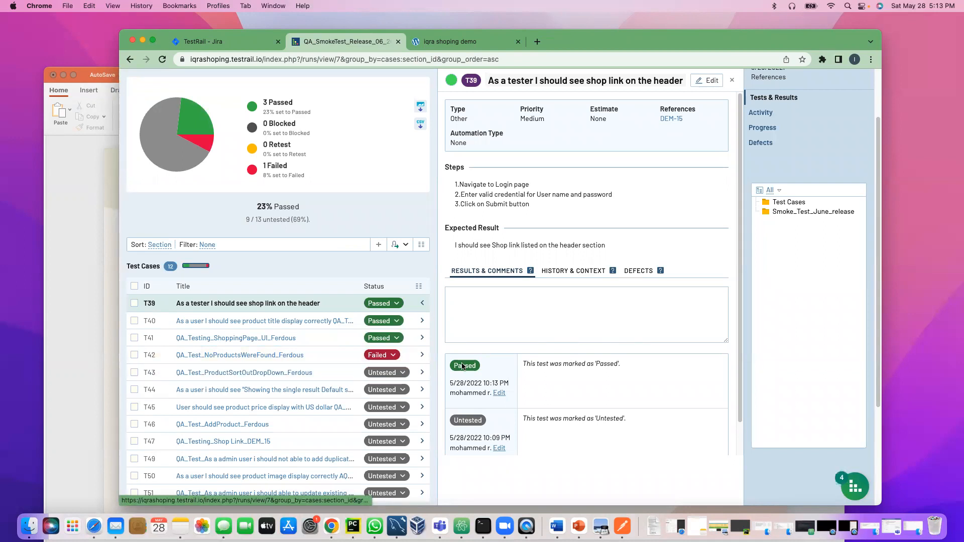
# Step: Mark T43, T44 and T45 Passed and T46 Retest, reaching 6 passed and 46%
pyautogui.click(405, 371)
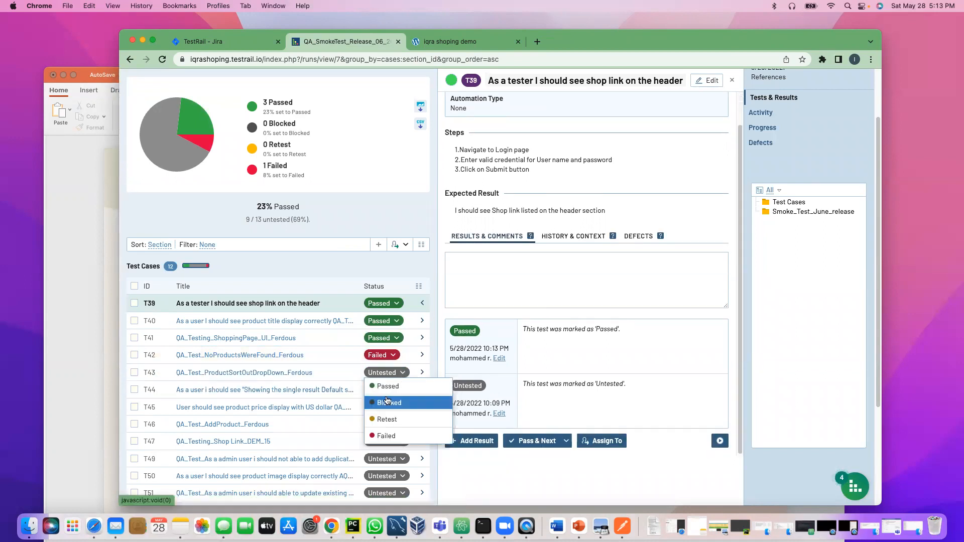
pyautogui.click(388, 386)
pyautogui.click(376, 381)
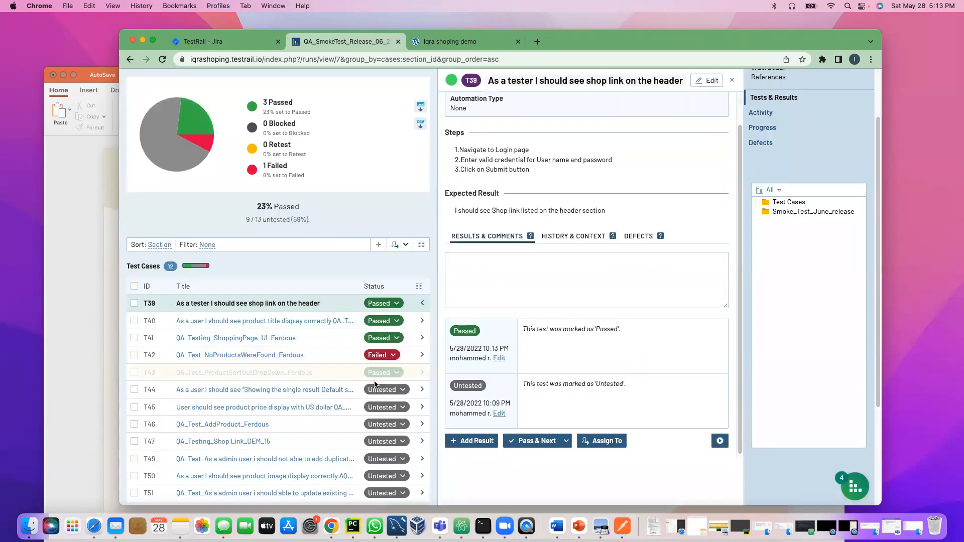
pyautogui.click(388, 395)
pyautogui.click(387, 405)
pyautogui.click(381, 385)
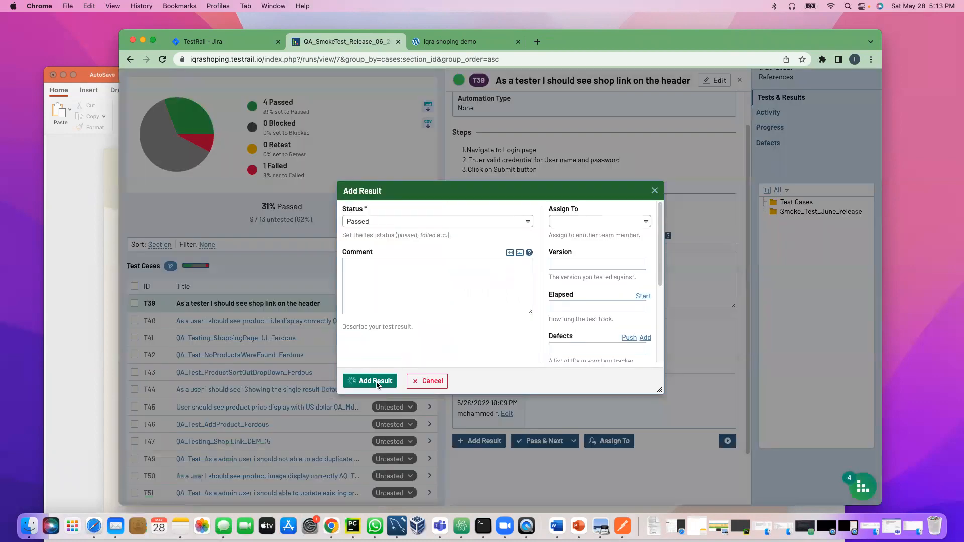
pyautogui.click(387, 407)
pyautogui.click(386, 421)
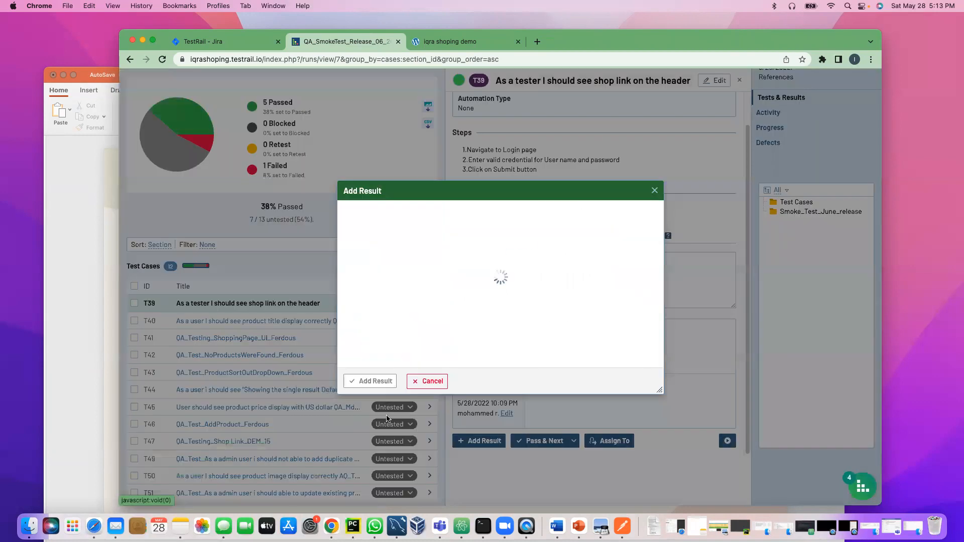
pyautogui.click(380, 382)
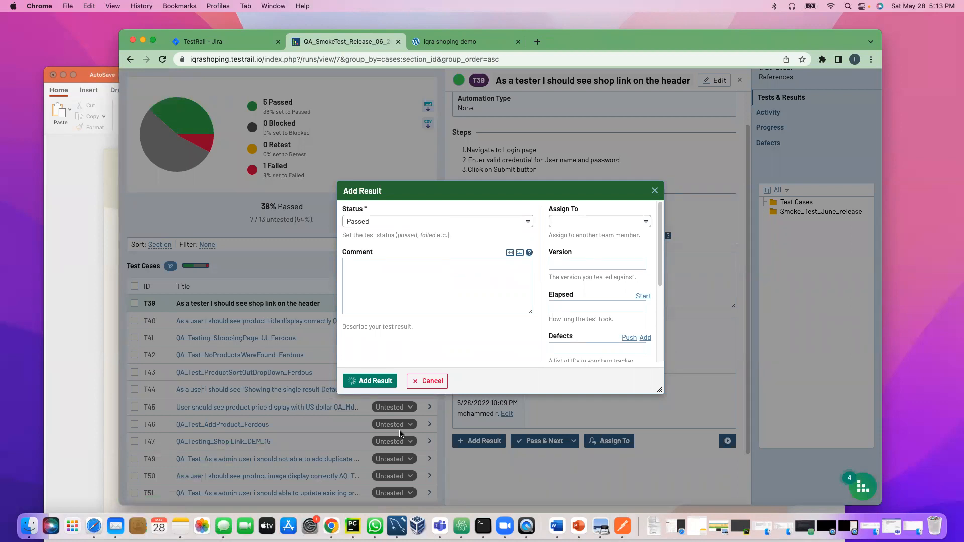
pyautogui.scroll(-3, 364, 386)
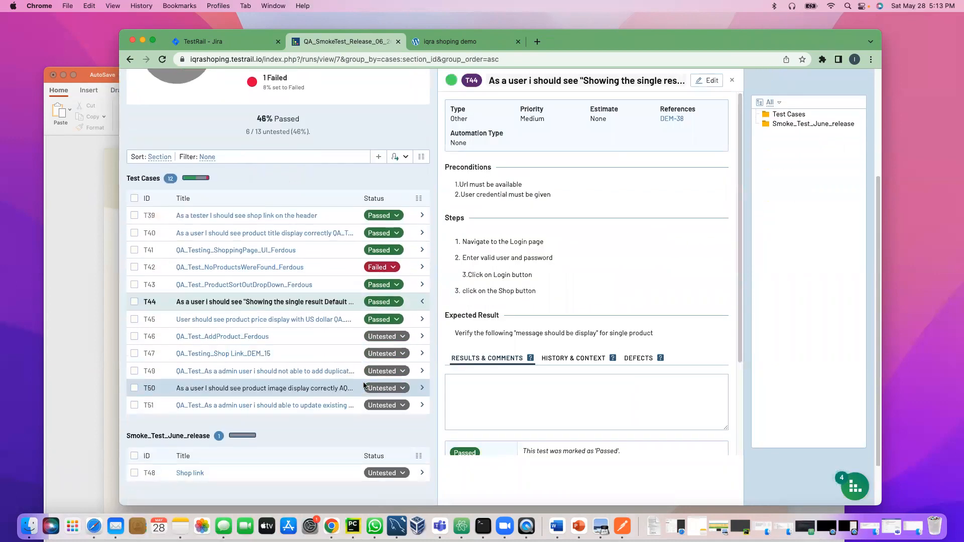
pyautogui.scroll(1, 356, 374)
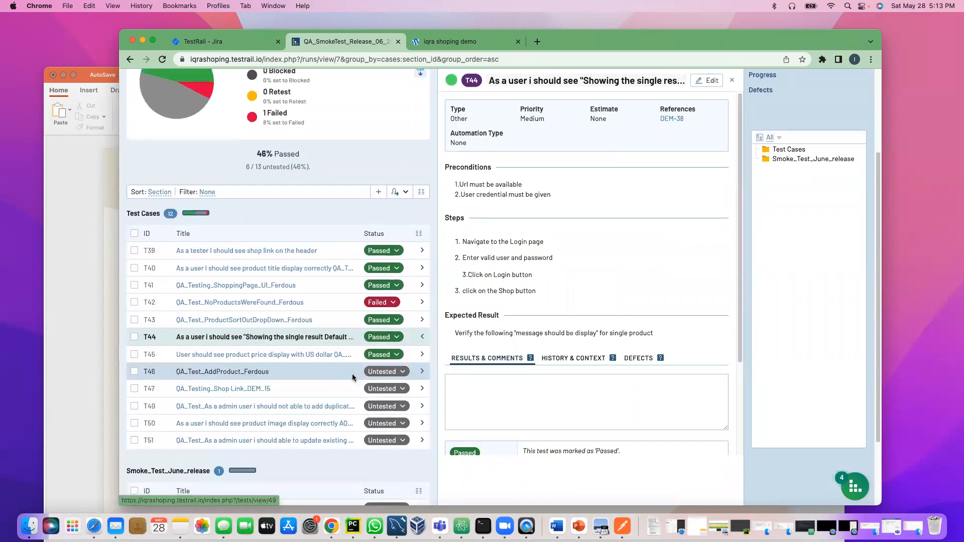
pyautogui.click(396, 372)
pyautogui.click(382, 419)
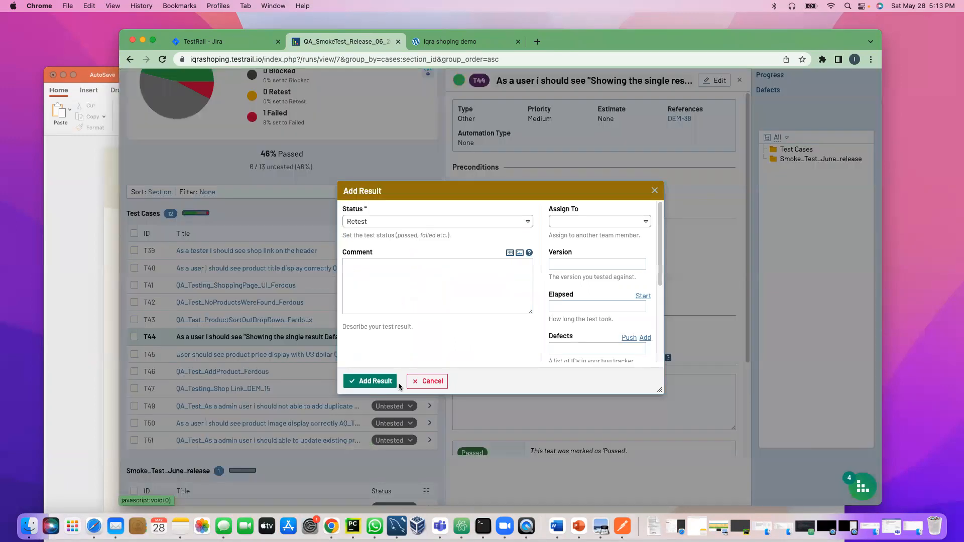
pyautogui.click(363, 381)
pyautogui.scroll(3, 355, 362)
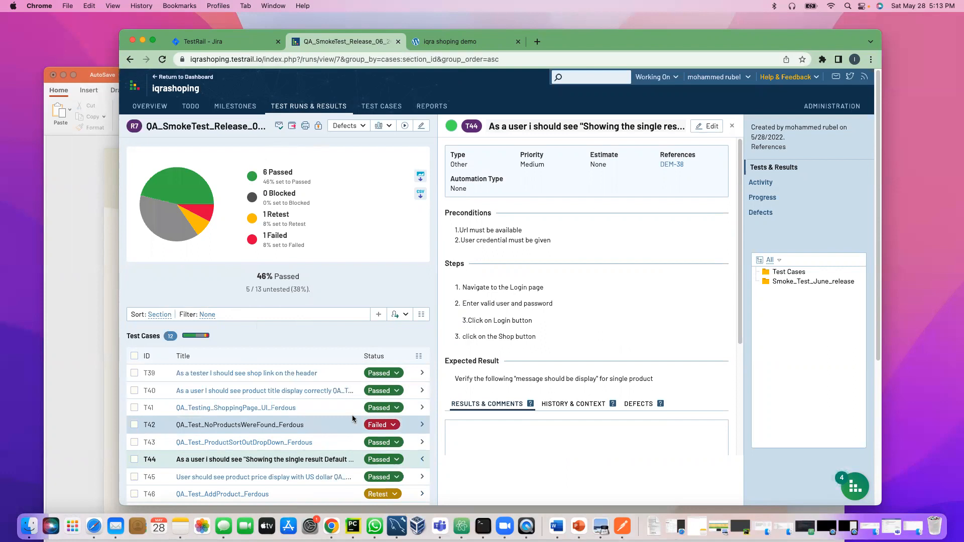
# Step: Review T40's detail panel and T41's full page, then go back to the smoke run's test list
pyautogui.scroll(-4, 353, 418)
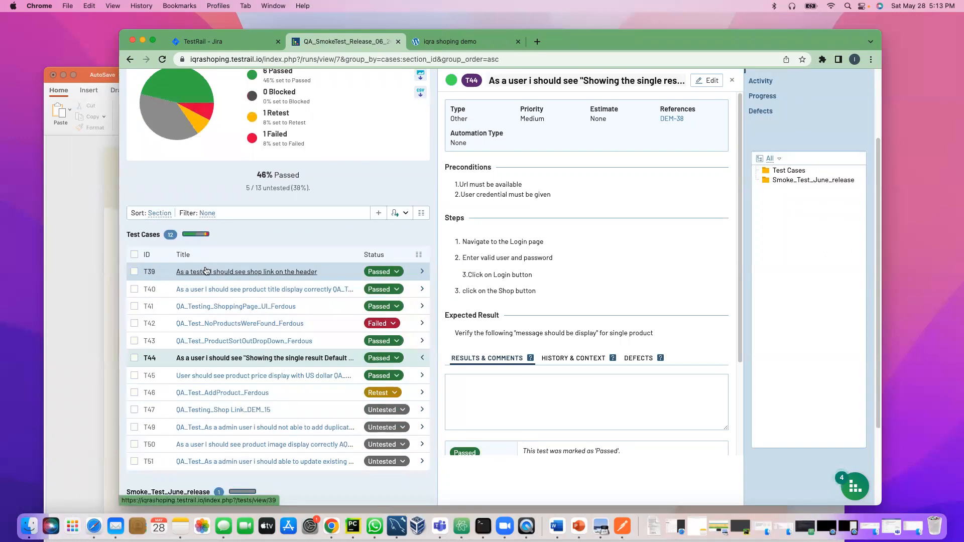
pyautogui.moveTo(670, 120)
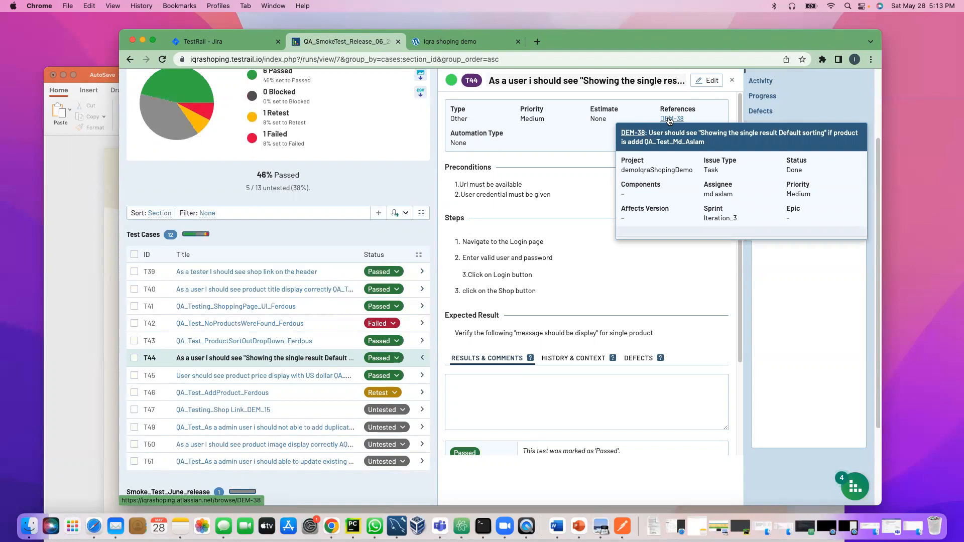
pyautogui.click(422, 288)
pyautogui.scroll(-3, 581, 295)
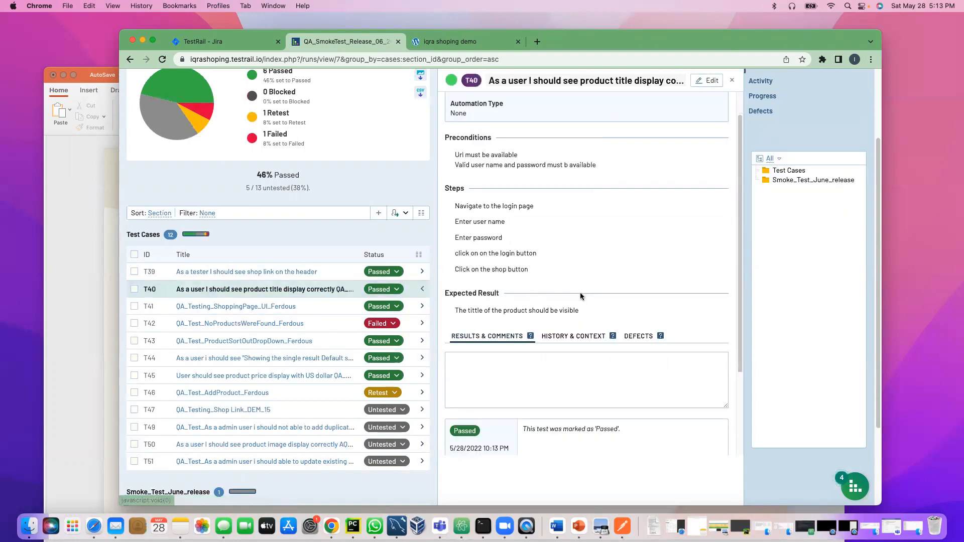
pyautogui.scroll(3, 582, 294)
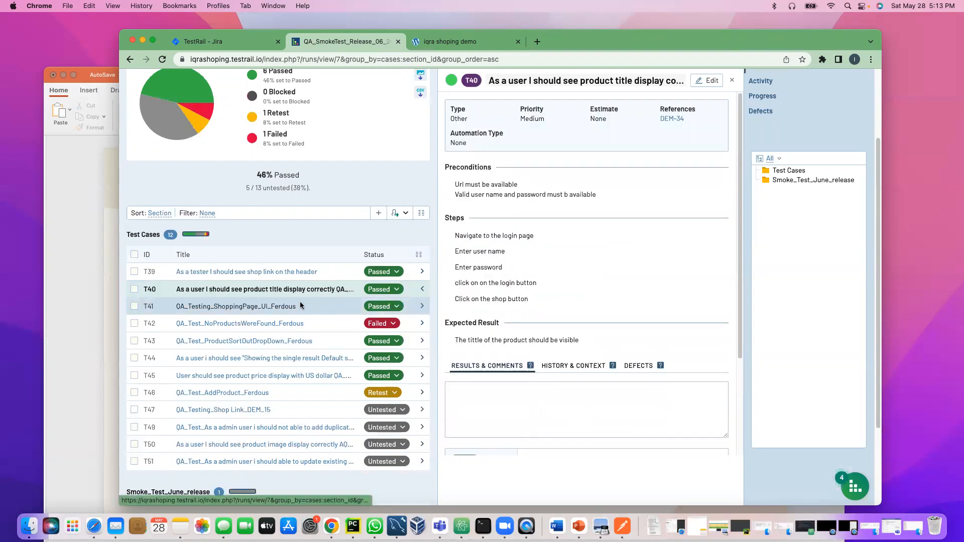
pyautogui.click(282, 307)
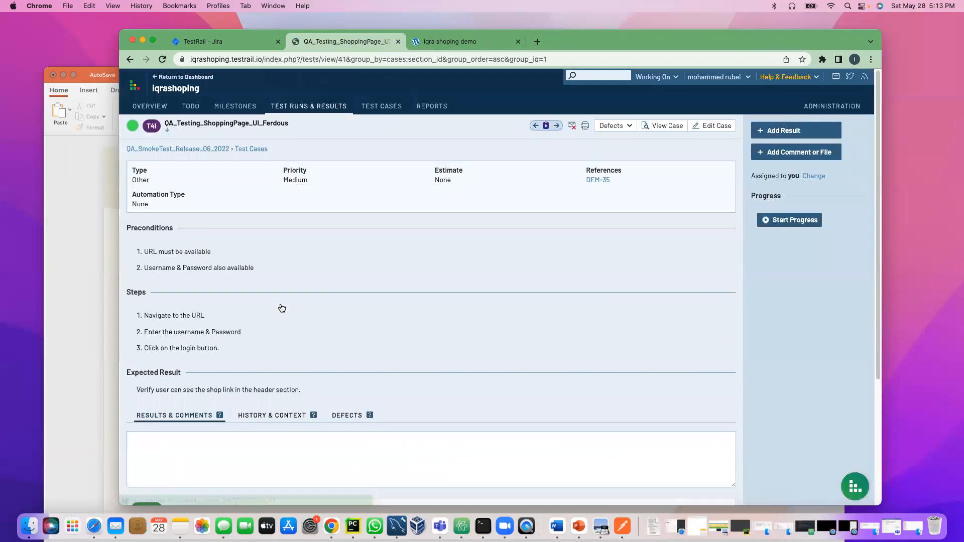
pyautogui.moveTo(602, 181)
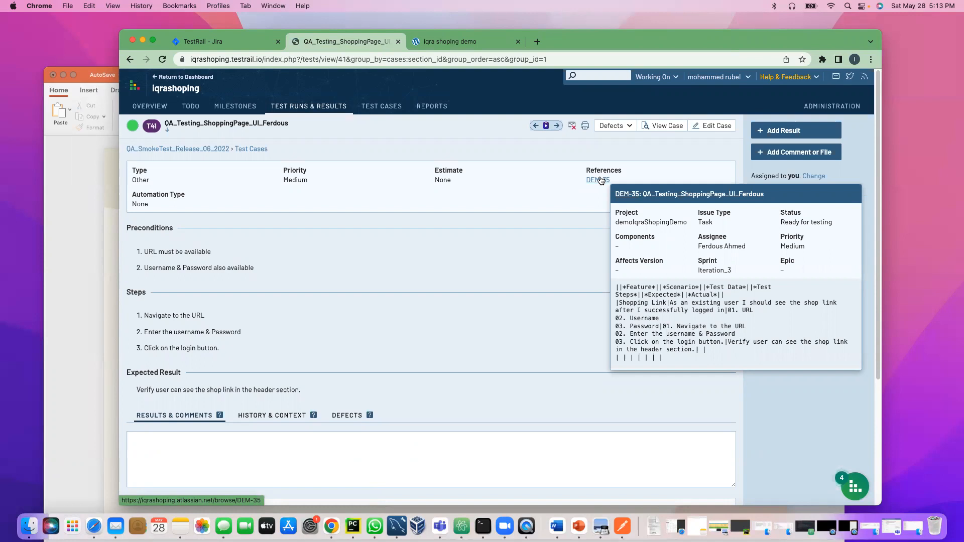
pyautogui.click(129, 59)
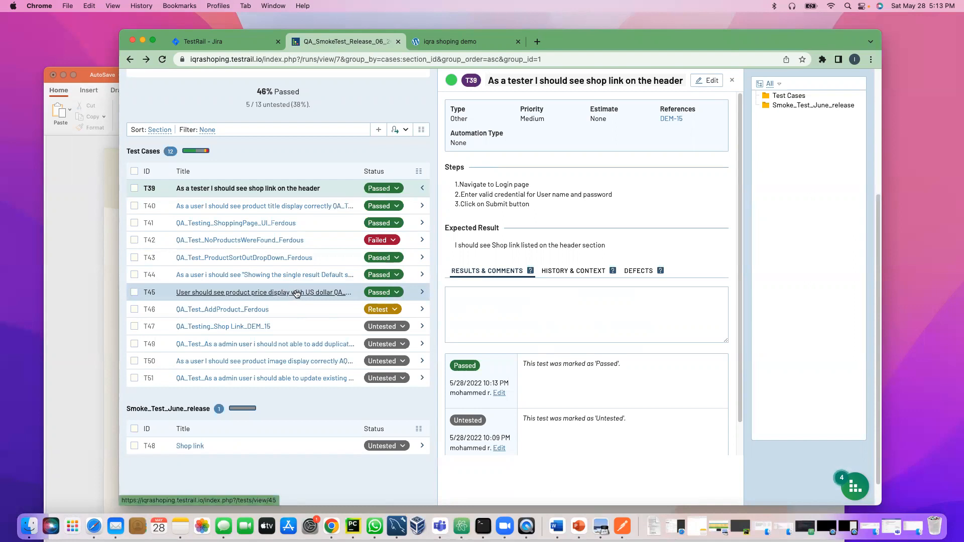
# Step: Record Passed results for T47, T49, T50 and T51, leaving only 1 of 13 untested
pyautogui.scroll(5, 297, 293)
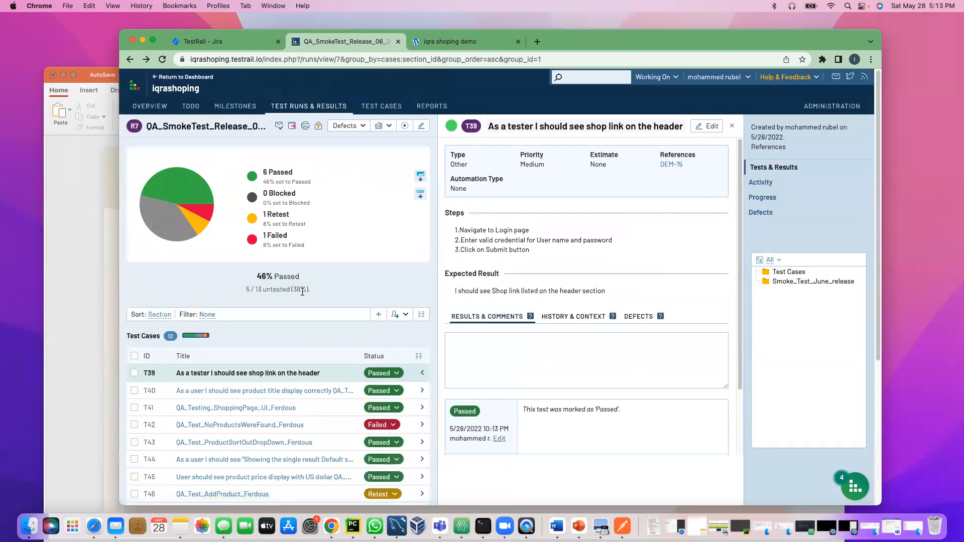
pyautogui.scroll(-5, 312, 299)
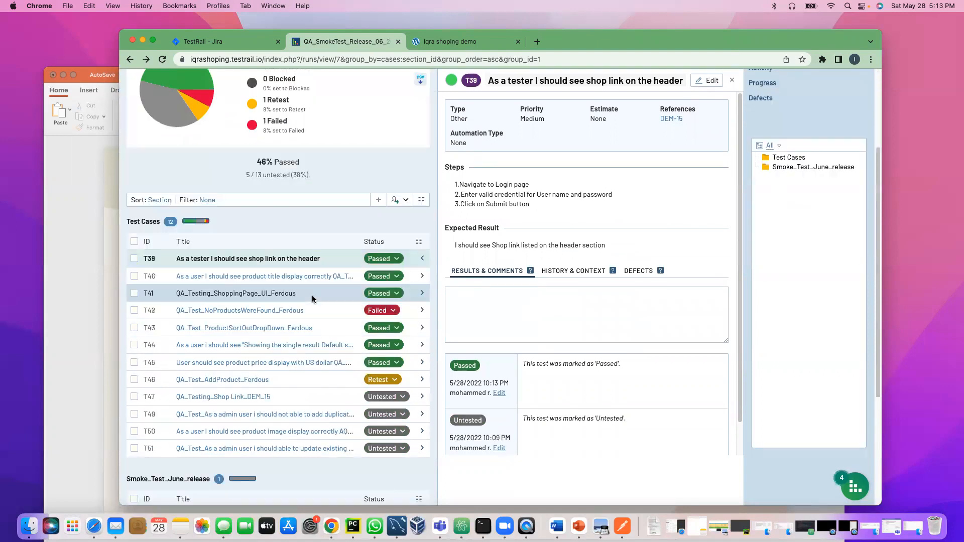
pyautogui.click(400, 297)
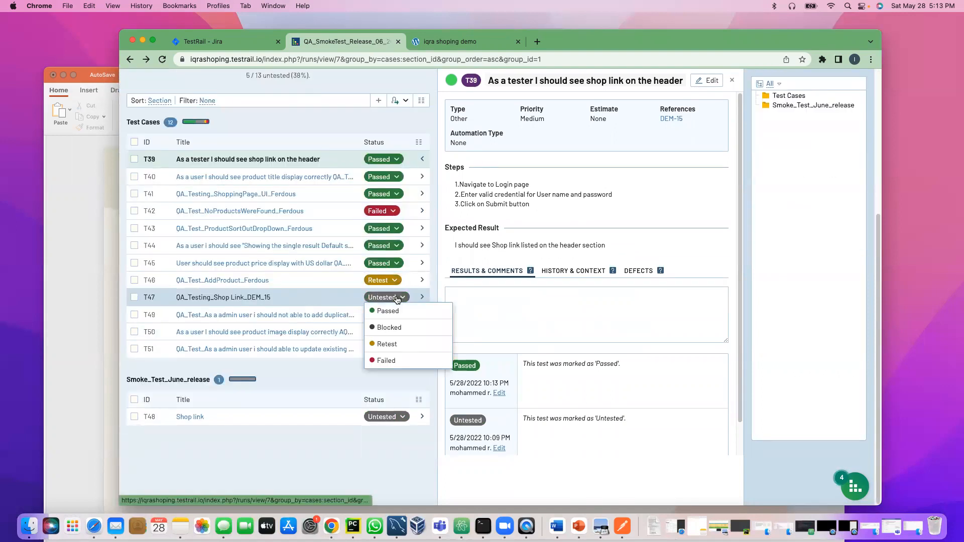
pyautogui.click(390, 312)
pyautogui.click(372, 380)
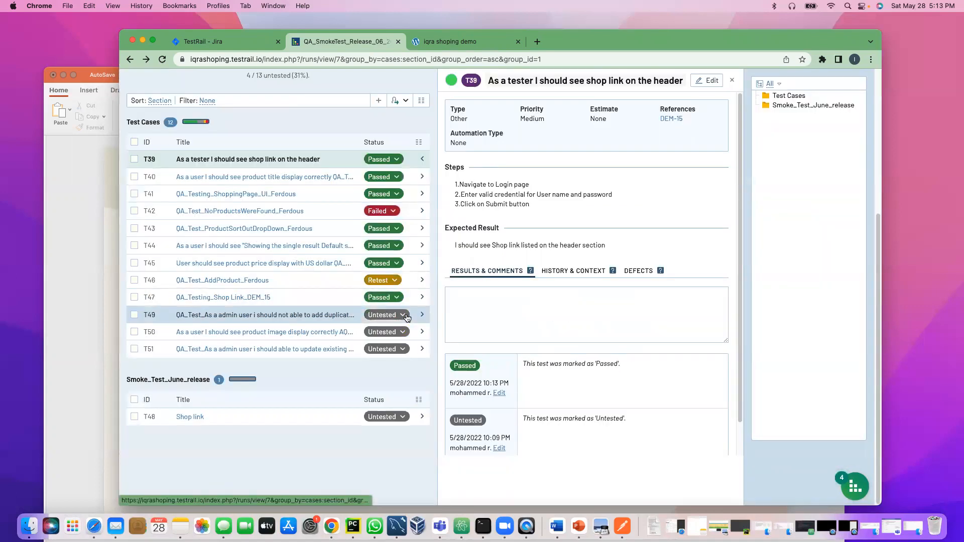
pyautogui.click(407, 315)
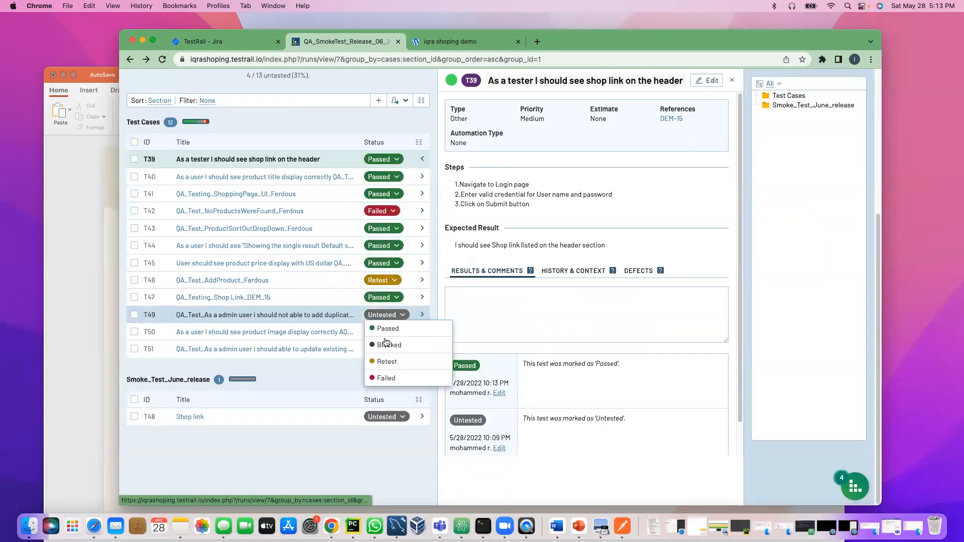
pyautogui.click(390, 327)
pyautogui.click(361, 380)
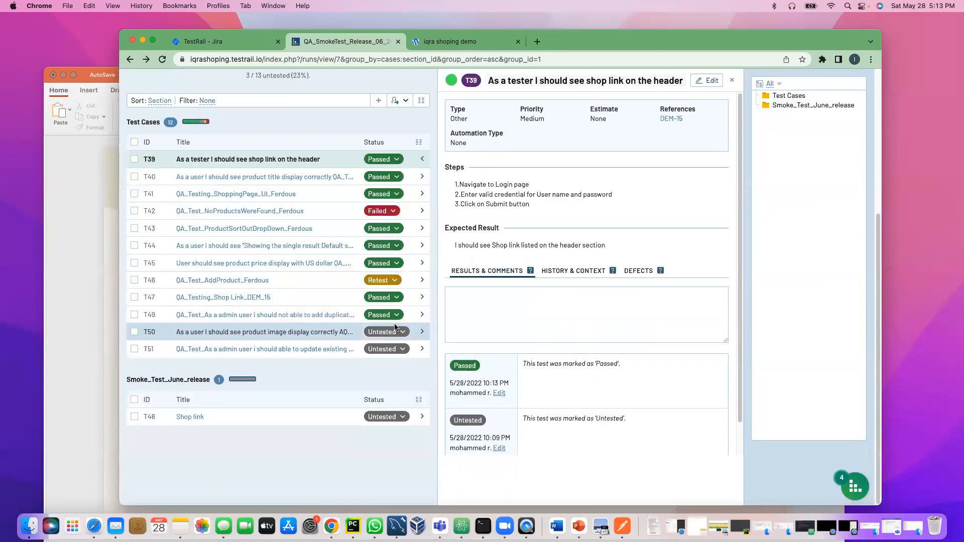
pyautogui.click(397, 331)
pyautogui.click(388, 346)
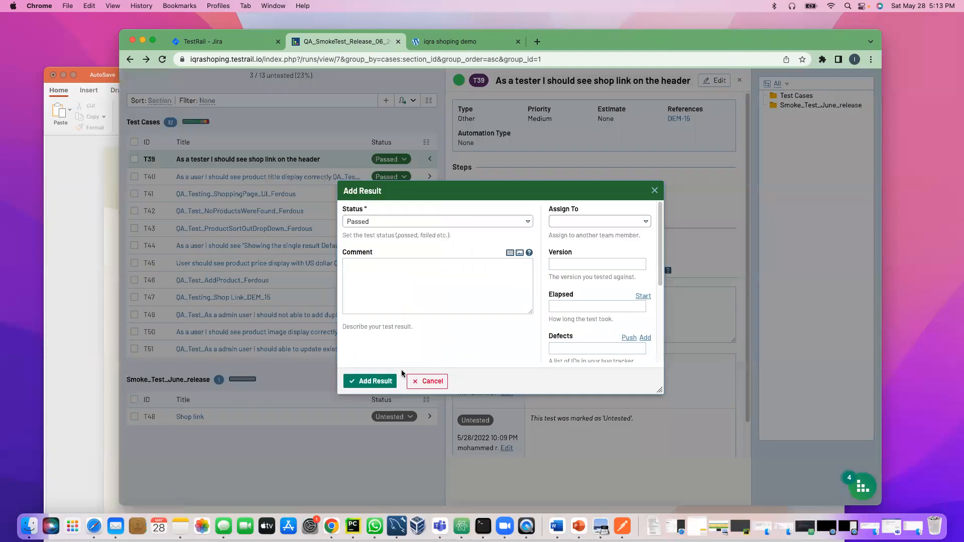
pyautogui.click(361, 381)
pyautogui.click(402, 349)
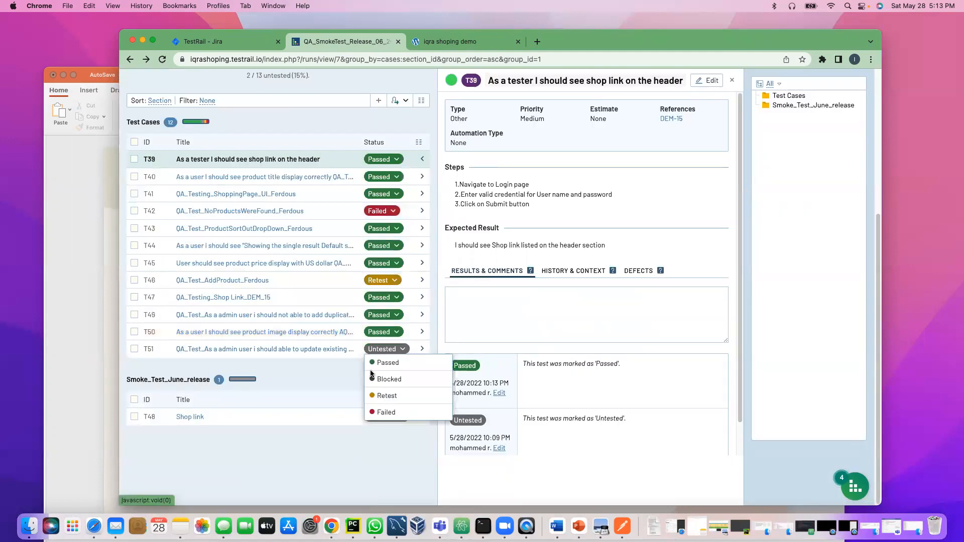
pyautogui.click(388, 363)
pyautogui.click(364, 381)
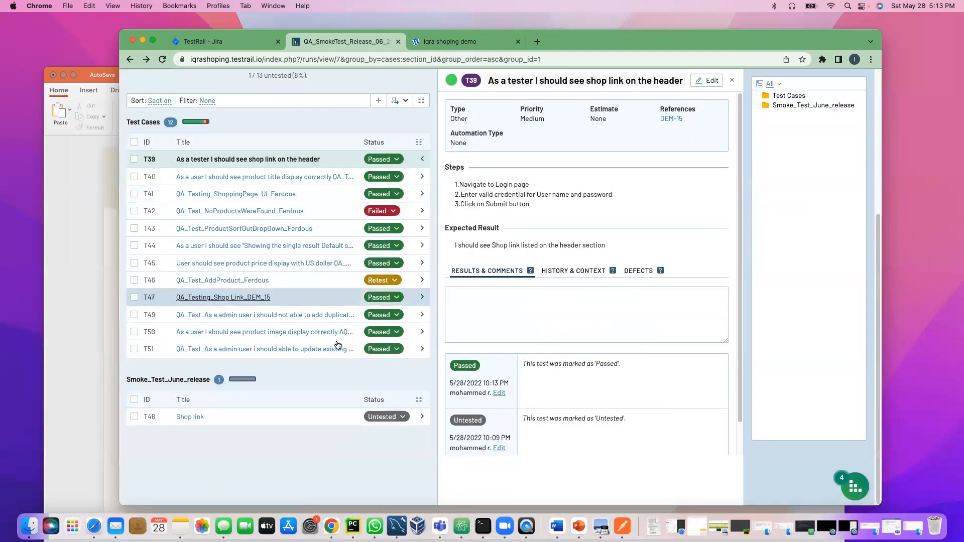
pyautogui.scroll(5, 327, 301)
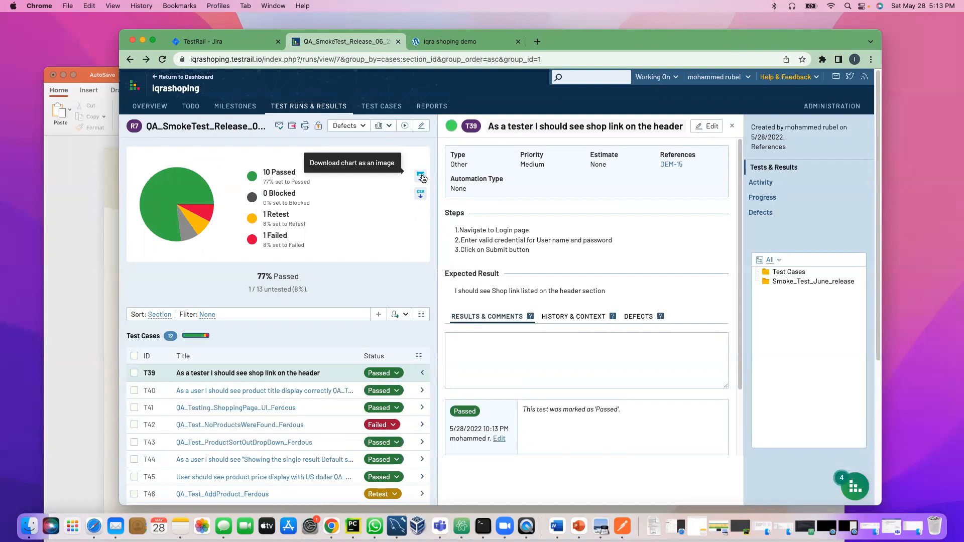
# Step: Download the status chart data as a CSV file and reveal it in Finder
pyautogui.click(420, 191)
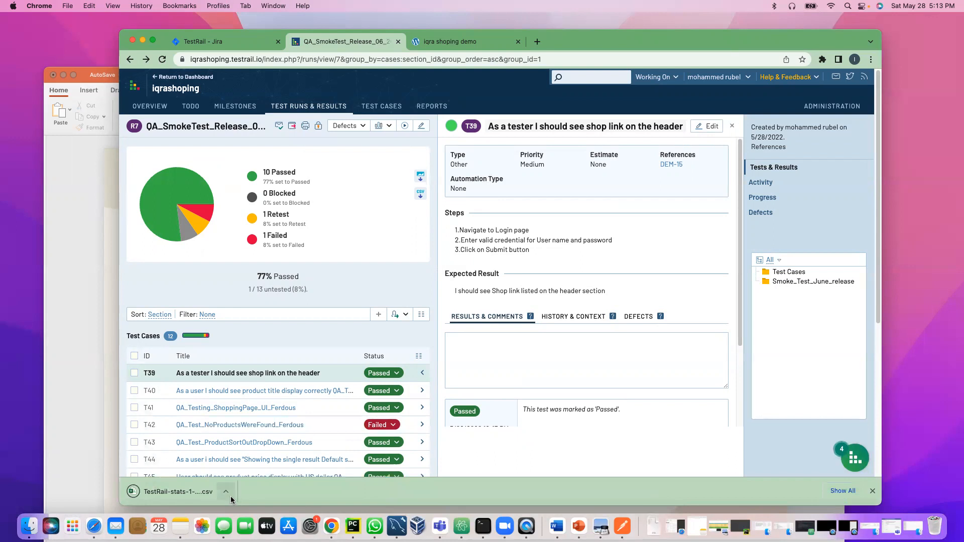
pyautogui.click(228, 492)
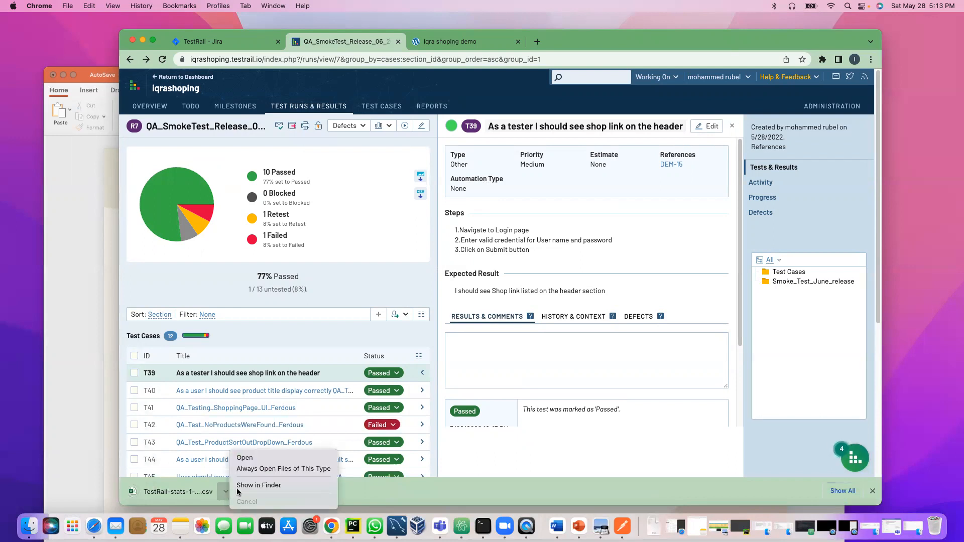
pyautogui.click(248, 485)
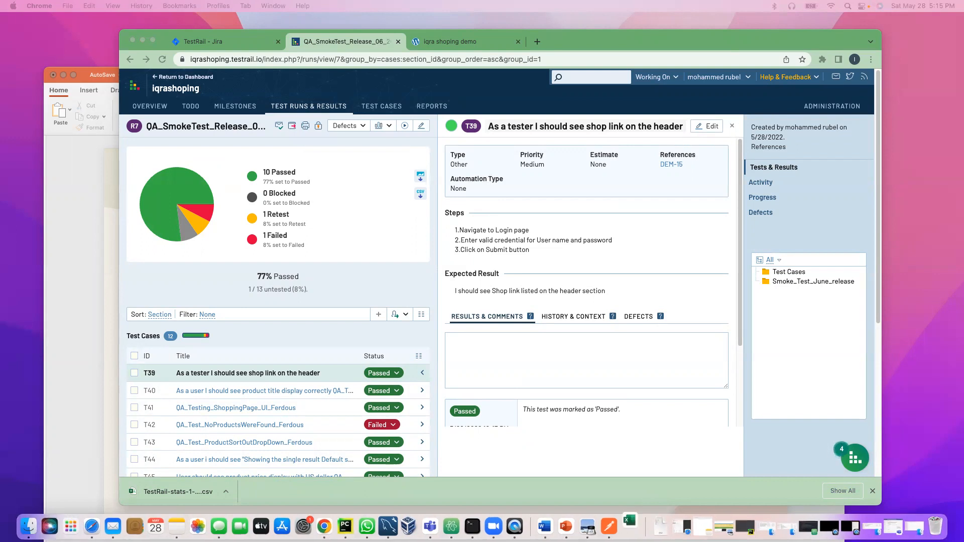
# Step: Download the status pie chart as a PNG image and open its download options
pyautogui.click(422, 176)
pyautogui.click(422, 176)
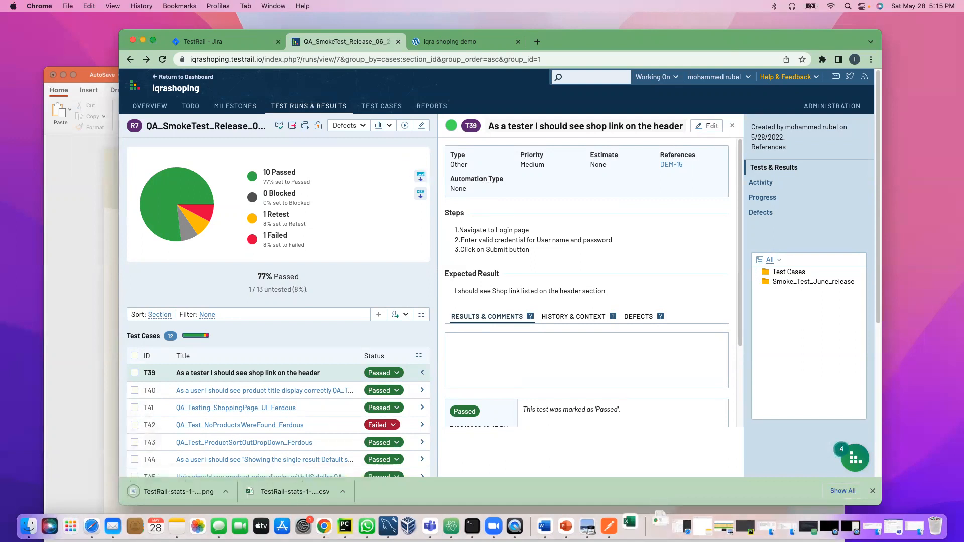
pyautogui.click(227, 492)
# Step: Inspect the exported chart PNG, close its Preview window, and dismiss Chrome's downloads bar
pyautogui.click(248, 484)
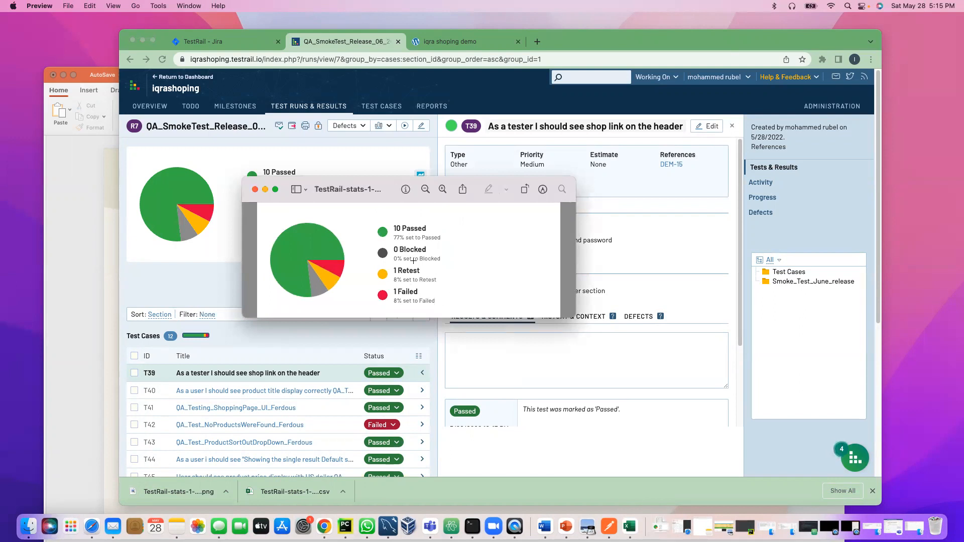
pyautogui.click(255, 189)
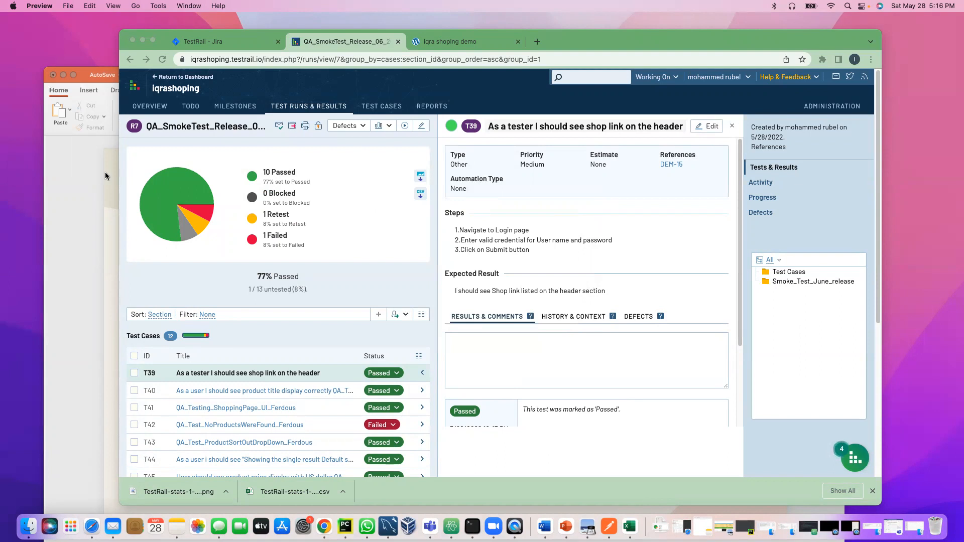
pyautogui.click(875, 491)
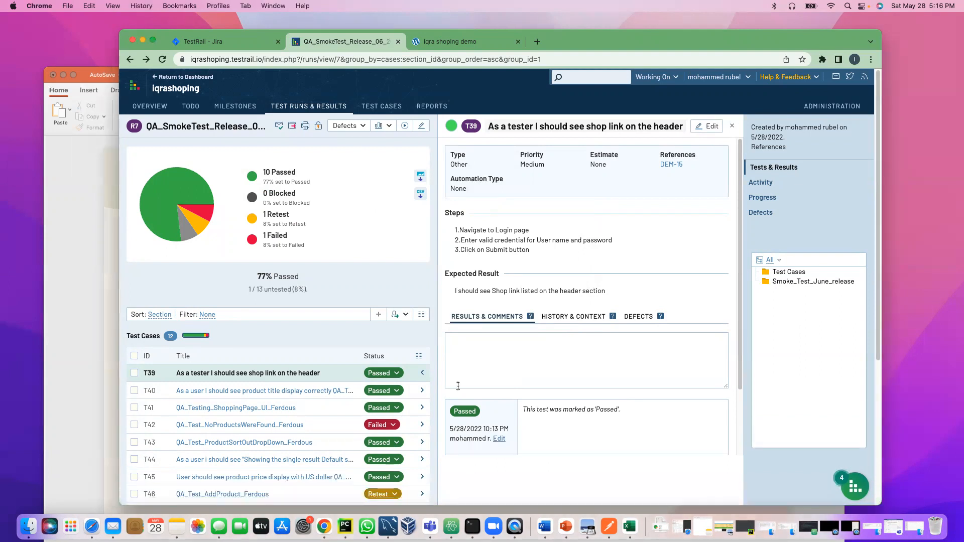